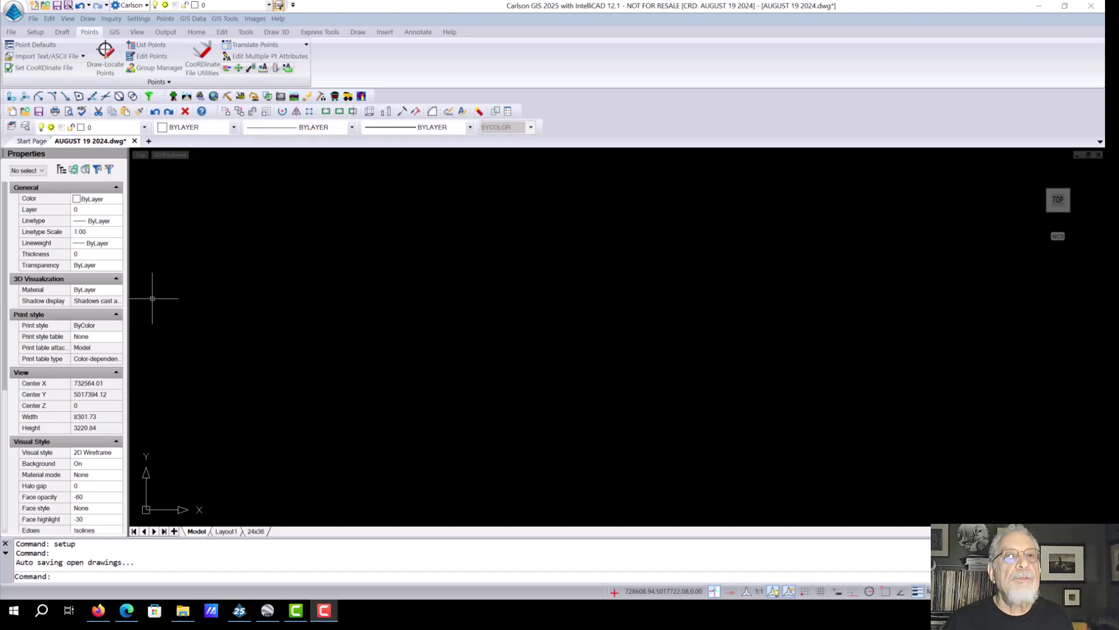
Accept Drawing Setup at metric scale 500 with 0.2 plot sizes
click(130, 18)
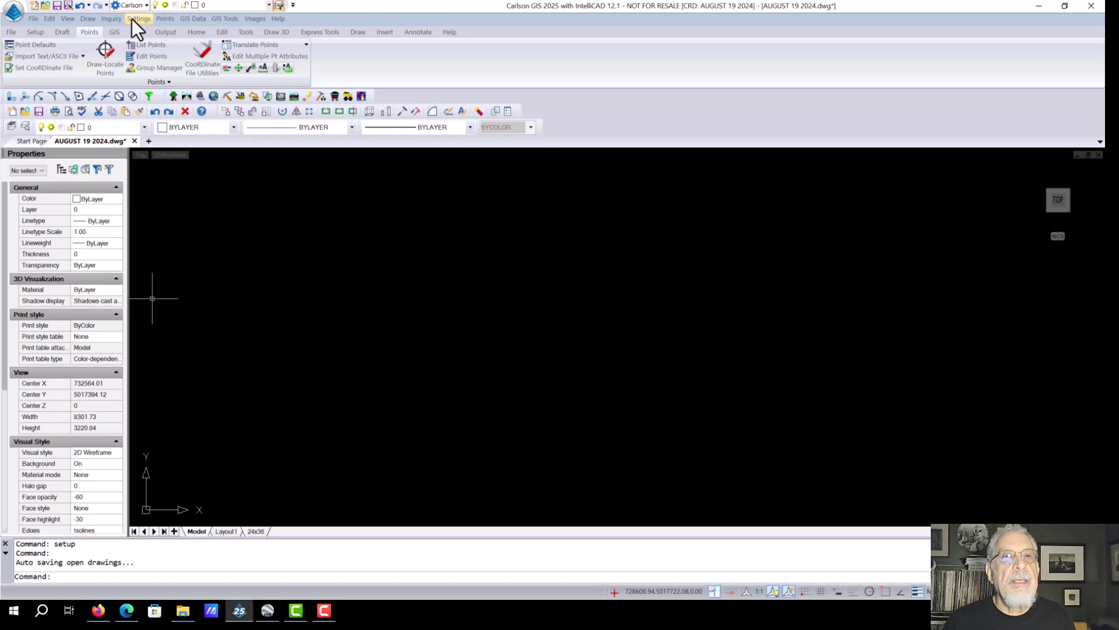
click(132, 18)
click(143, 32)
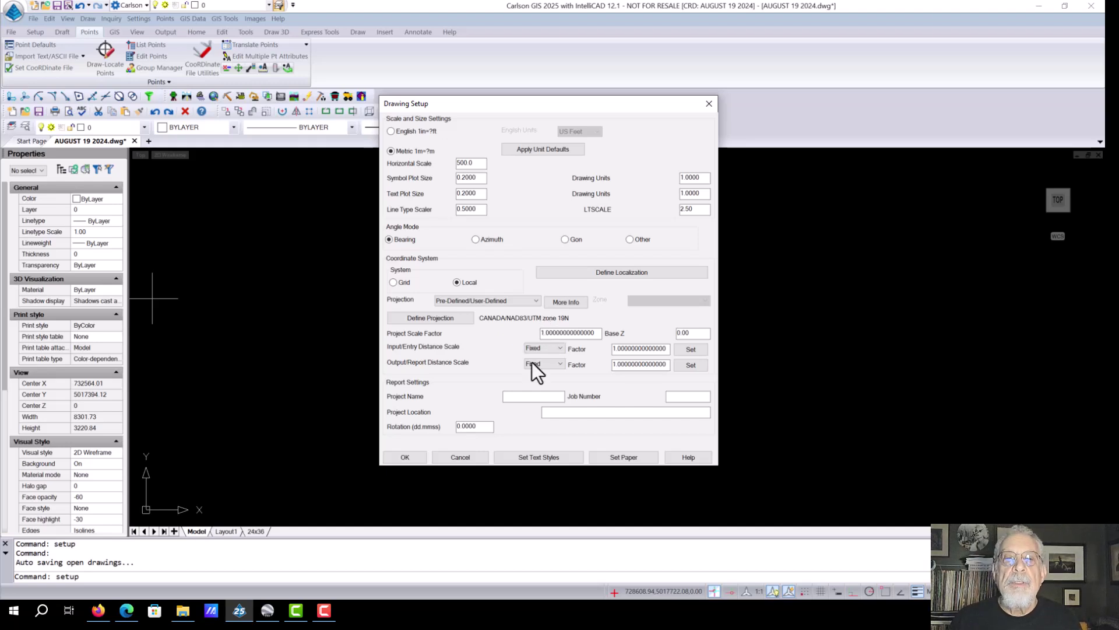
click(412, 455)
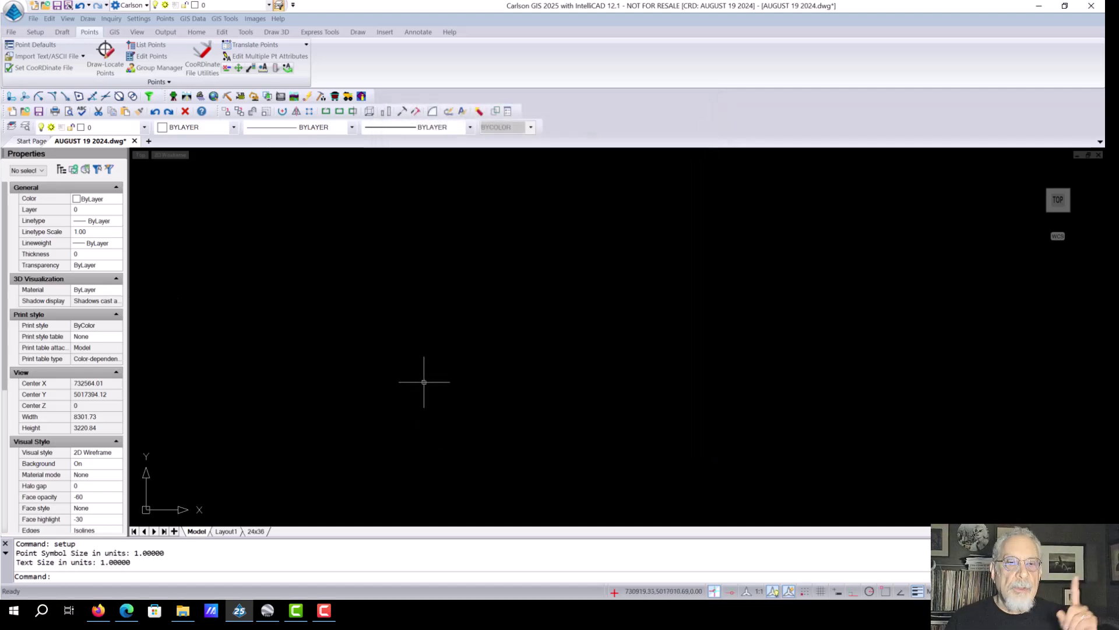
click(267, 610)
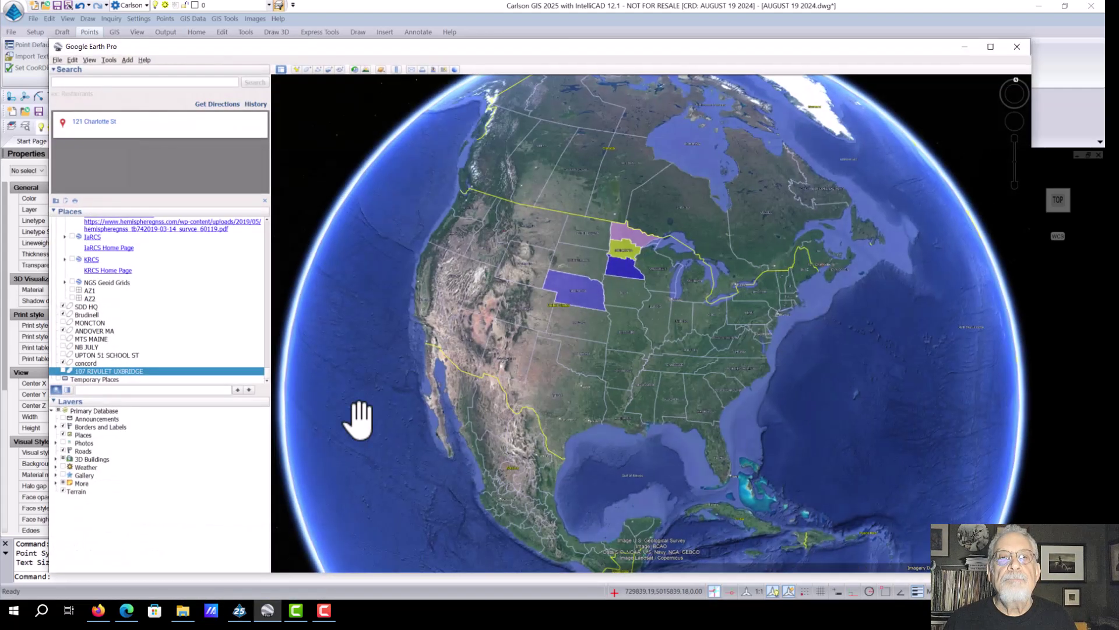
click(86, 82)
text(12)
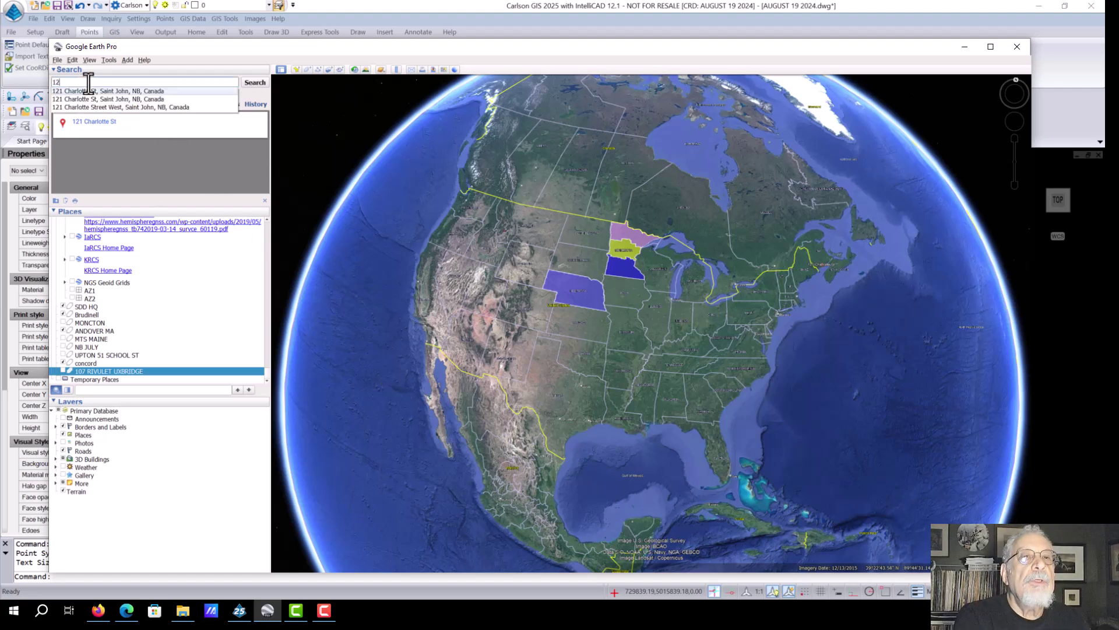
text(1 CHA)
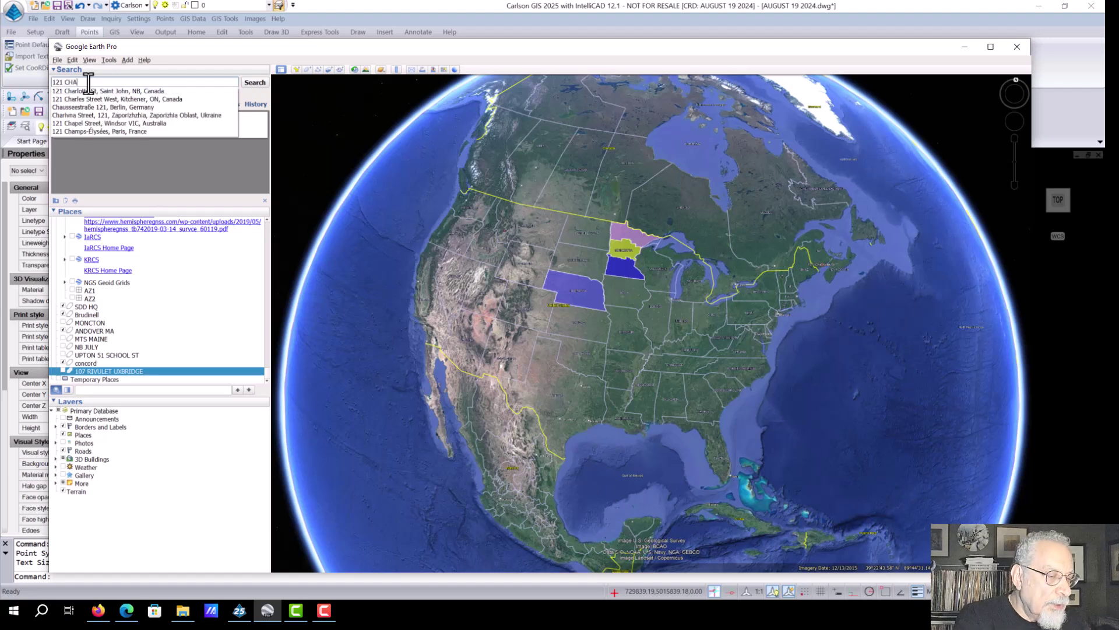
text(RLOTTE)
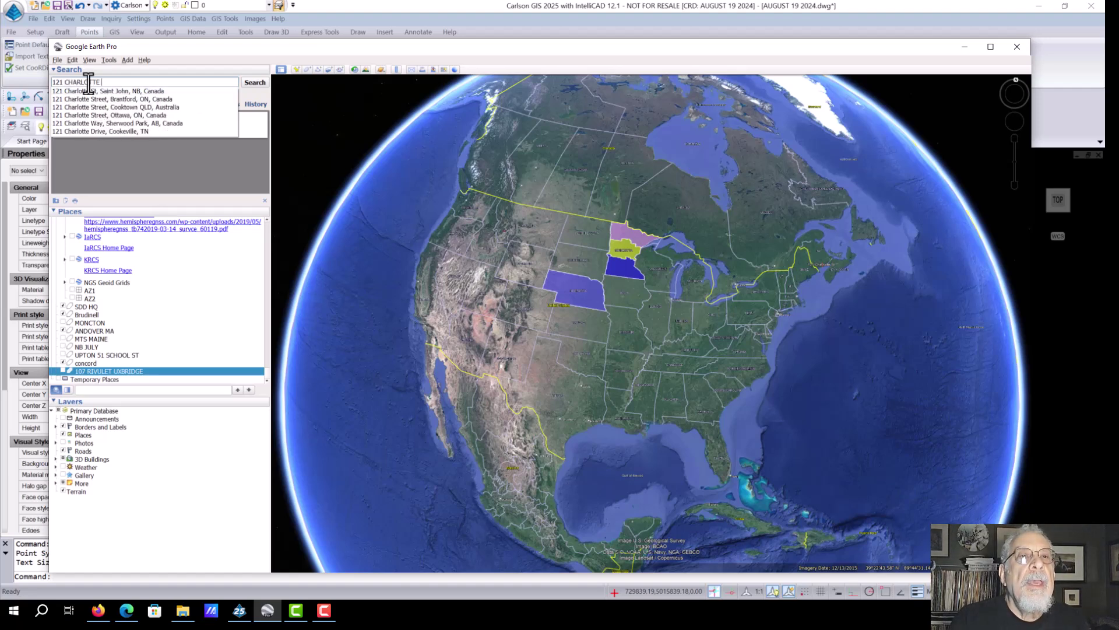
click(125, 91)
click(254, 83)
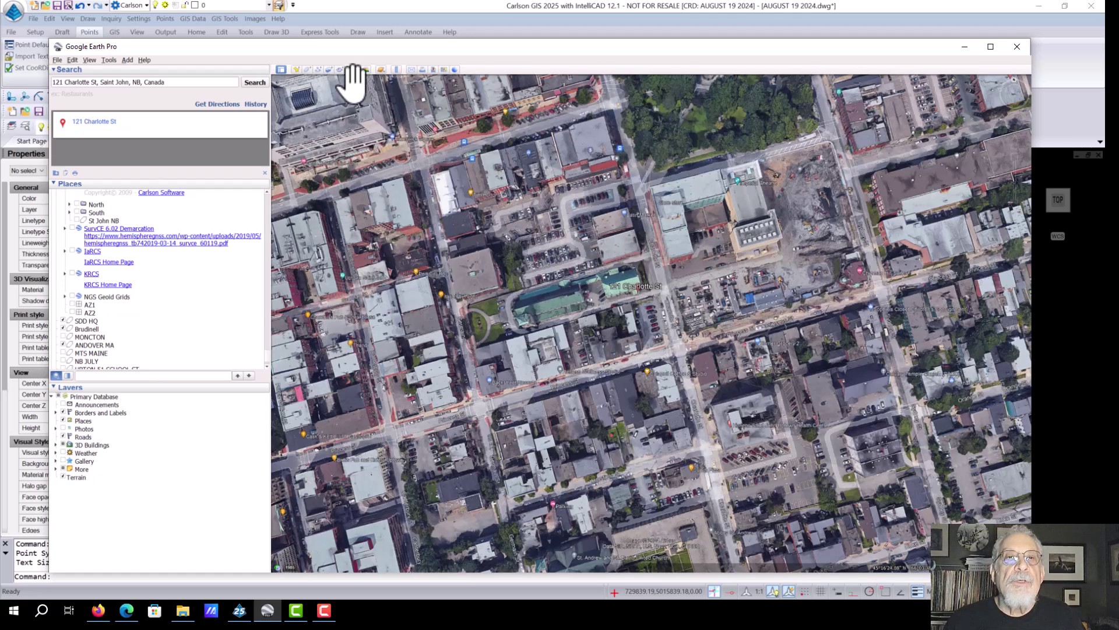
Trace the building's four corners as a new Google Earth polygon
click(307, 70)
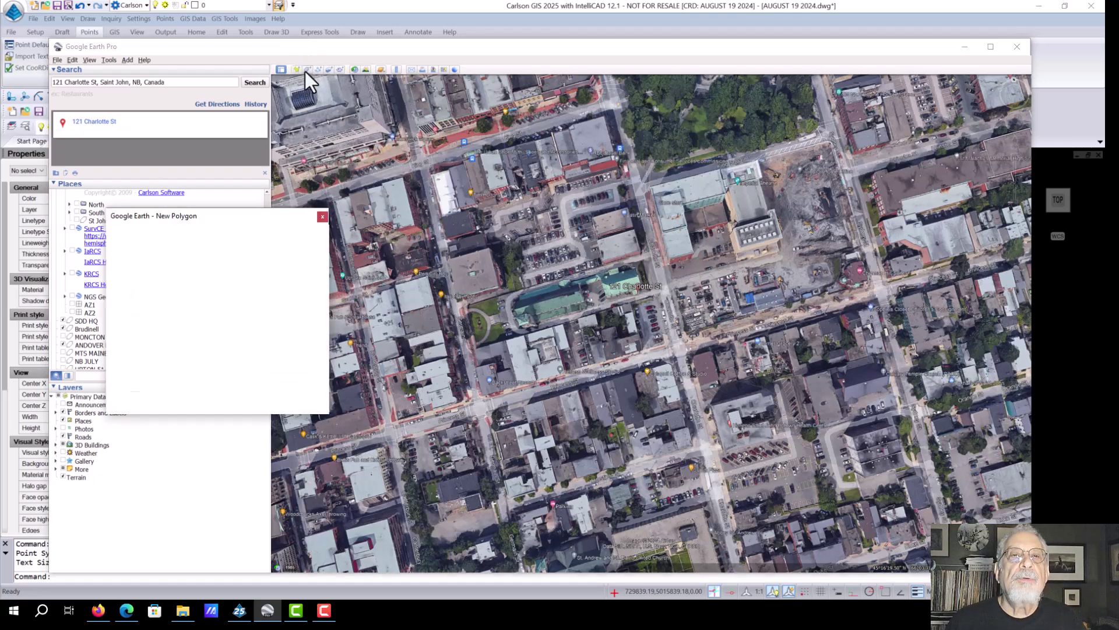
click(516, 288)
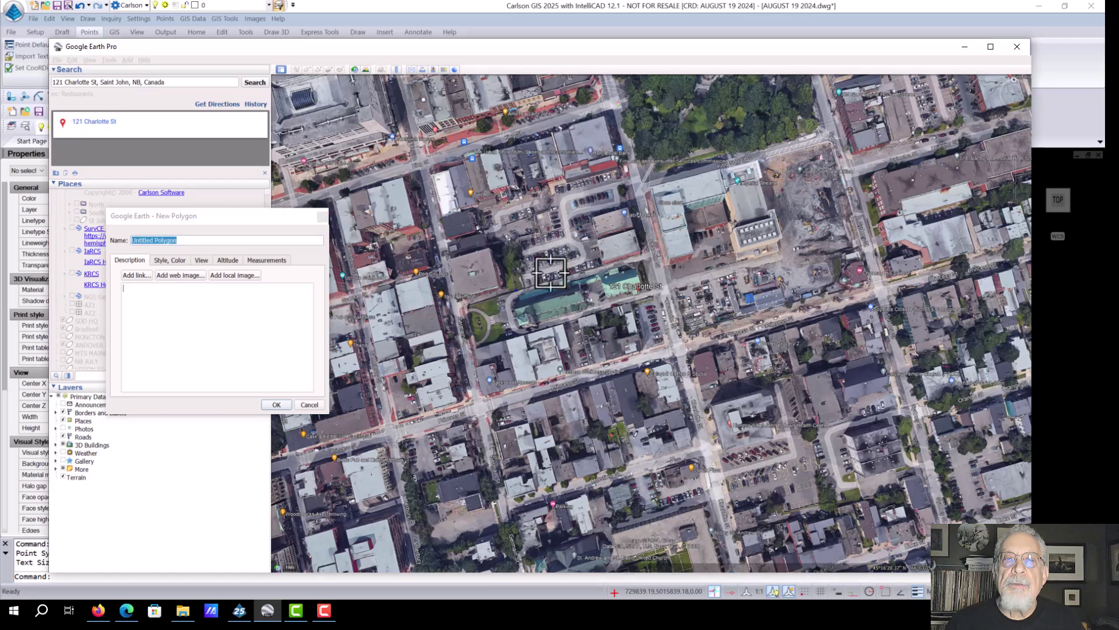
click(657, 253)
click(664, 291)
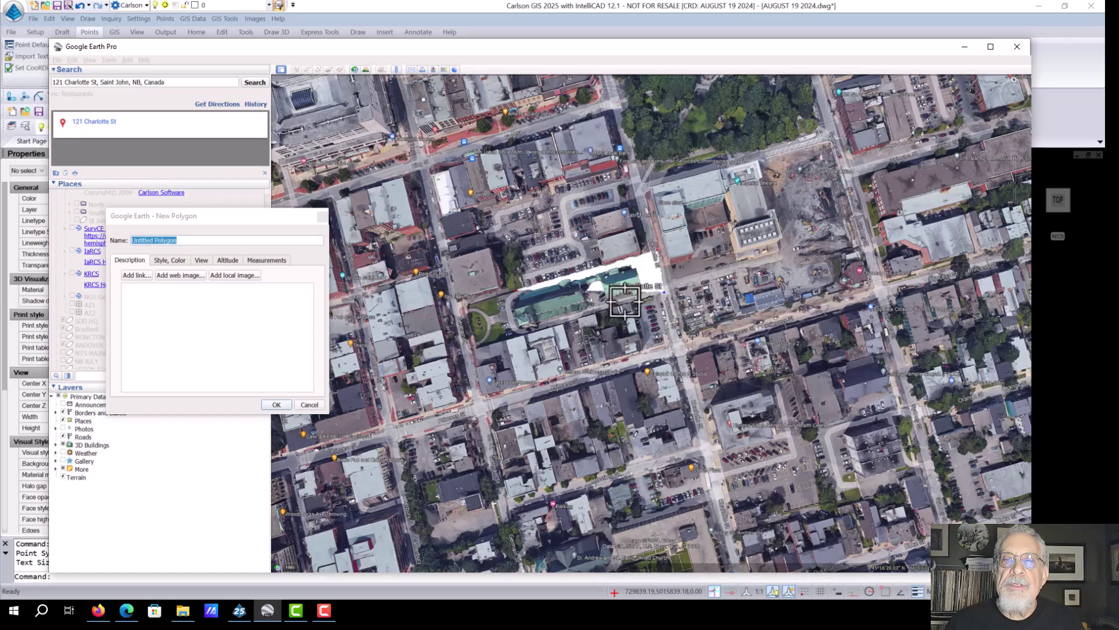
click(523, 328)
click(183, 239)
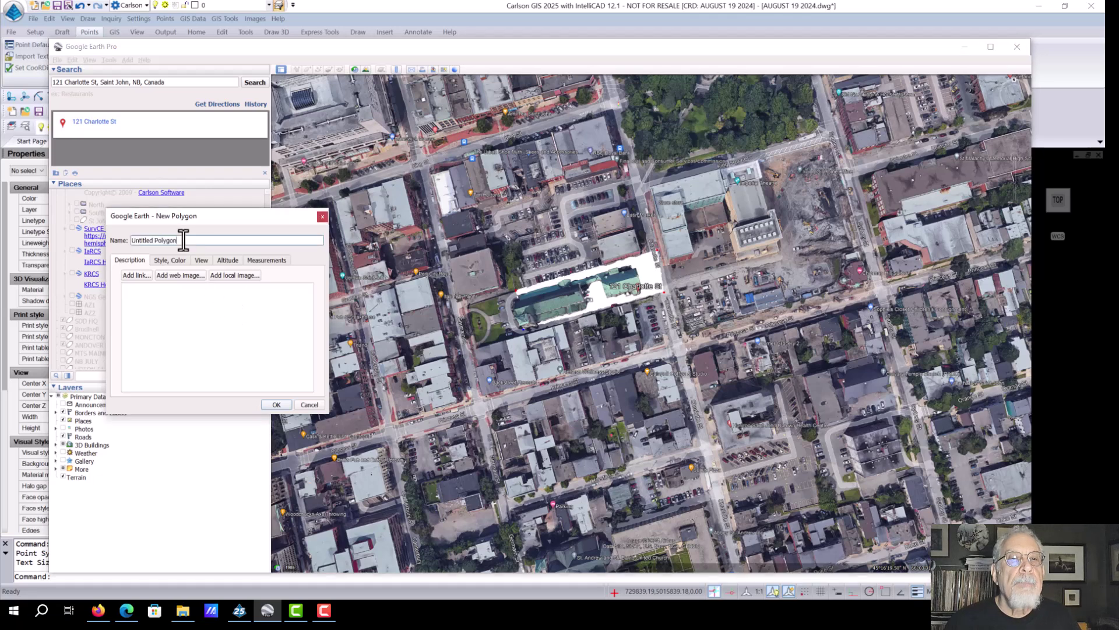
key(BackSpace)
key(BackSpace)
key(BackSpace)
key(BackSpace)
key(BackSpace)
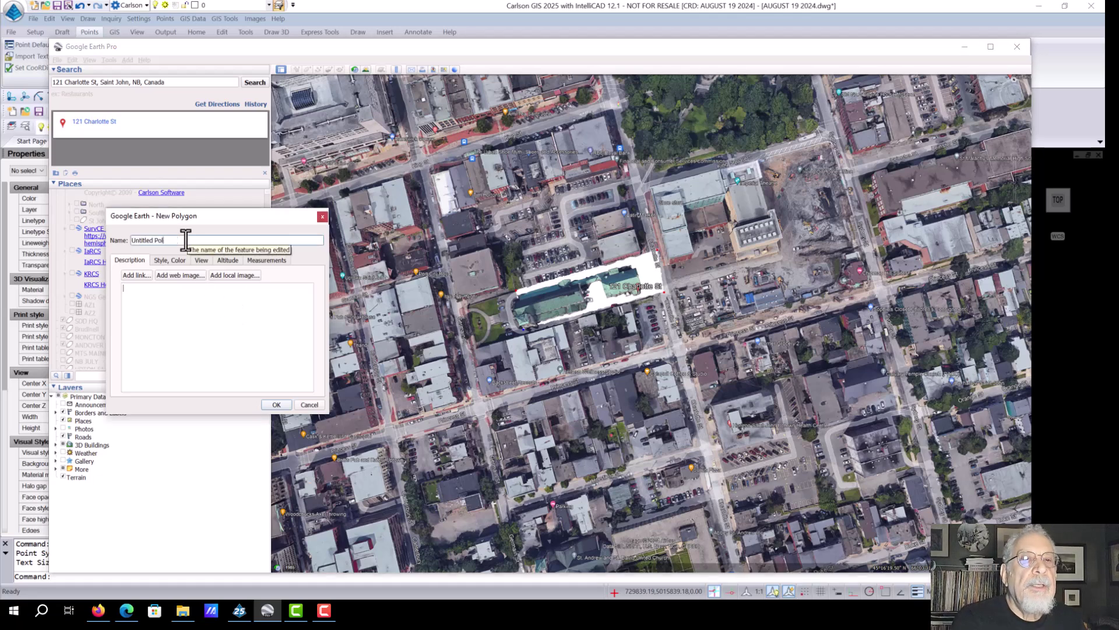
key(BackSpace)
key(BackSpace)
key(BackSpace)
key(BackSpace)
key(BackSpace)
key(BackSpace)
key(BackSpace)
key(BackSpace)
key(BackSpace)
key(BackSpace)
key(BackSpace)
text(121)
key(BackSpace)
key(BackSpace)
text(21)
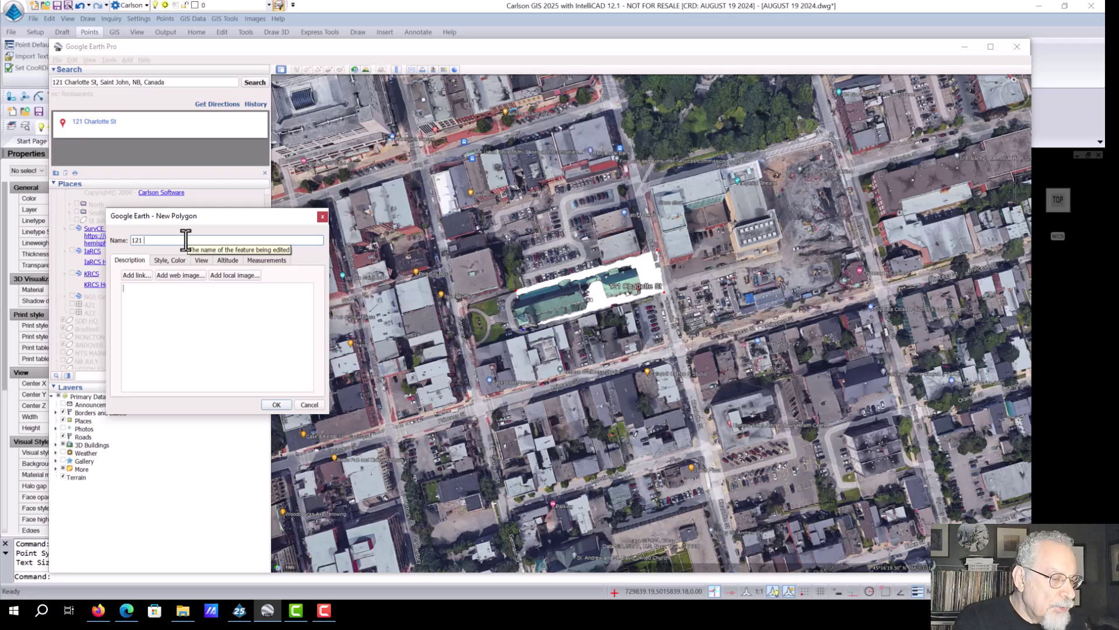
text( CHARLOTTE ST)
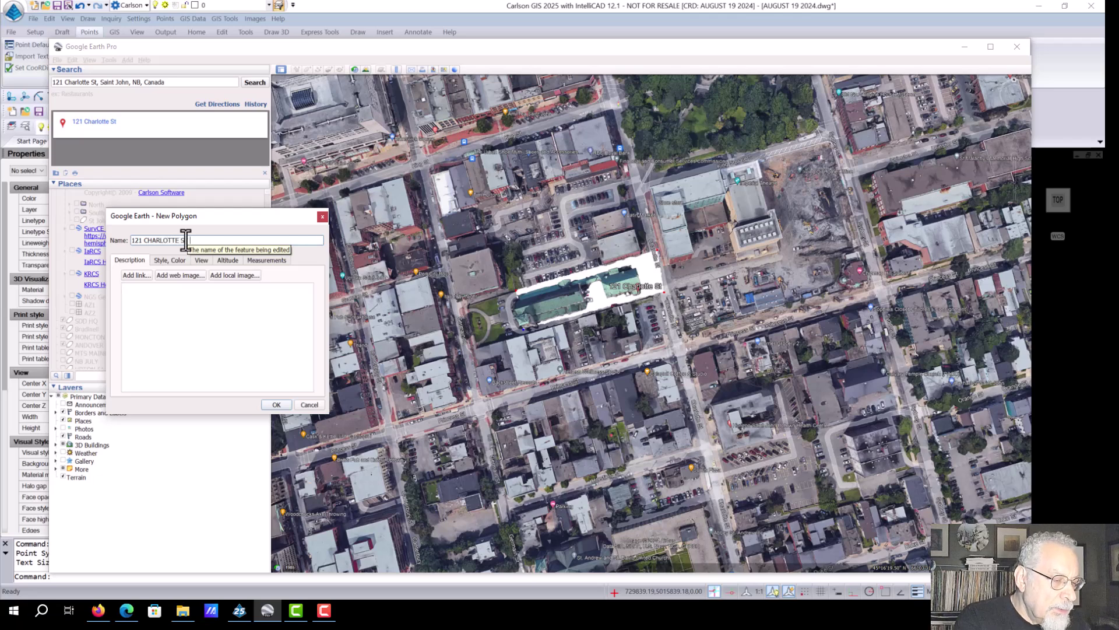
key(Tab)
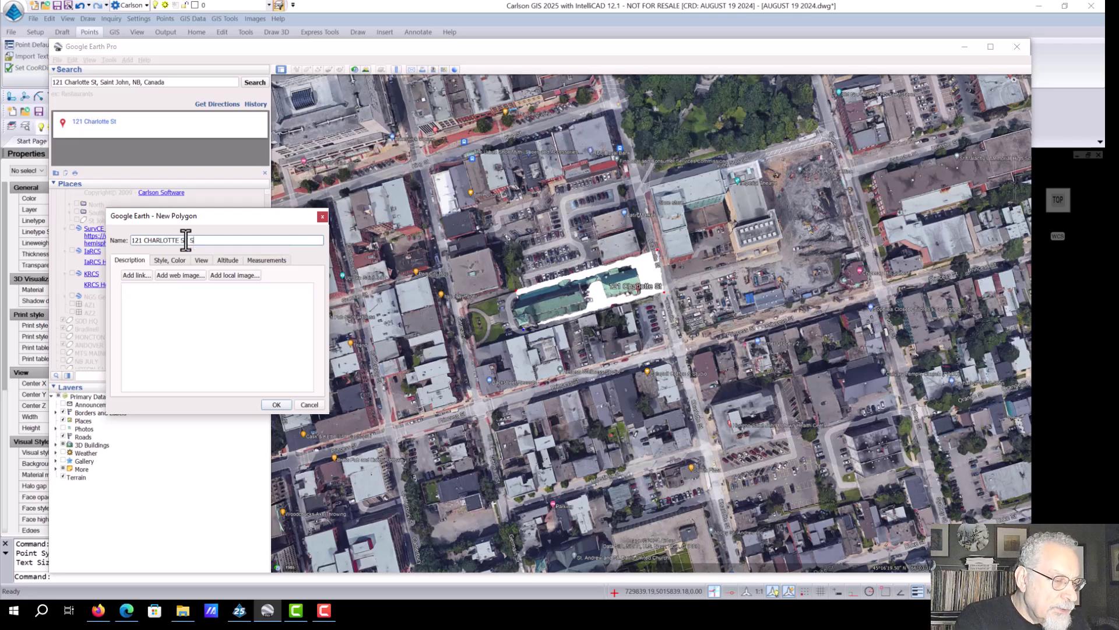
text(OHN NB)
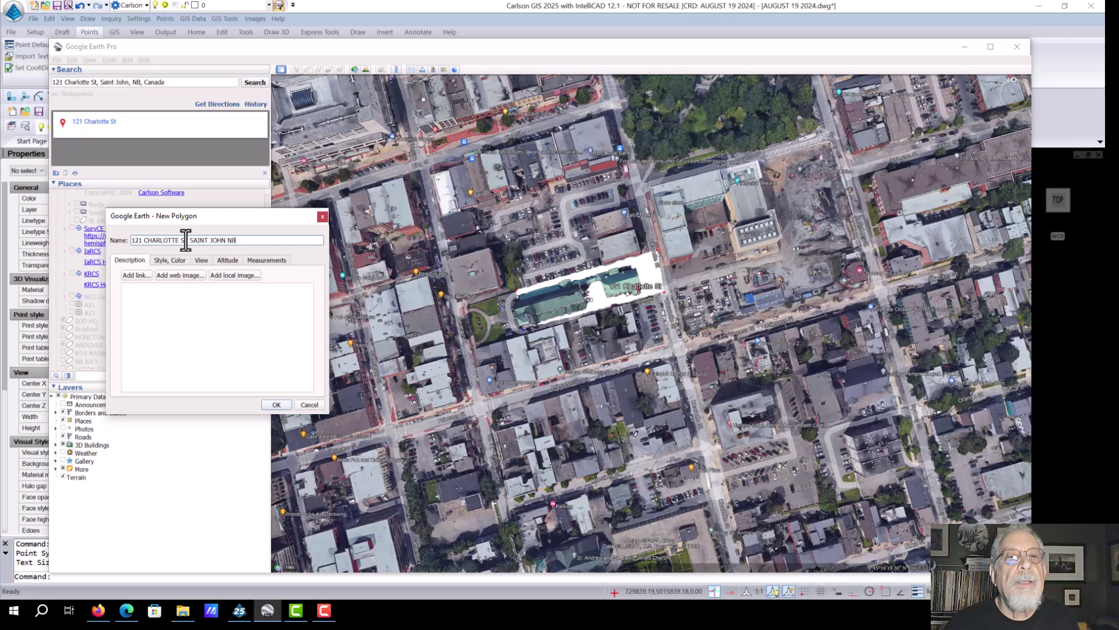
click(185, 240)
text(T)
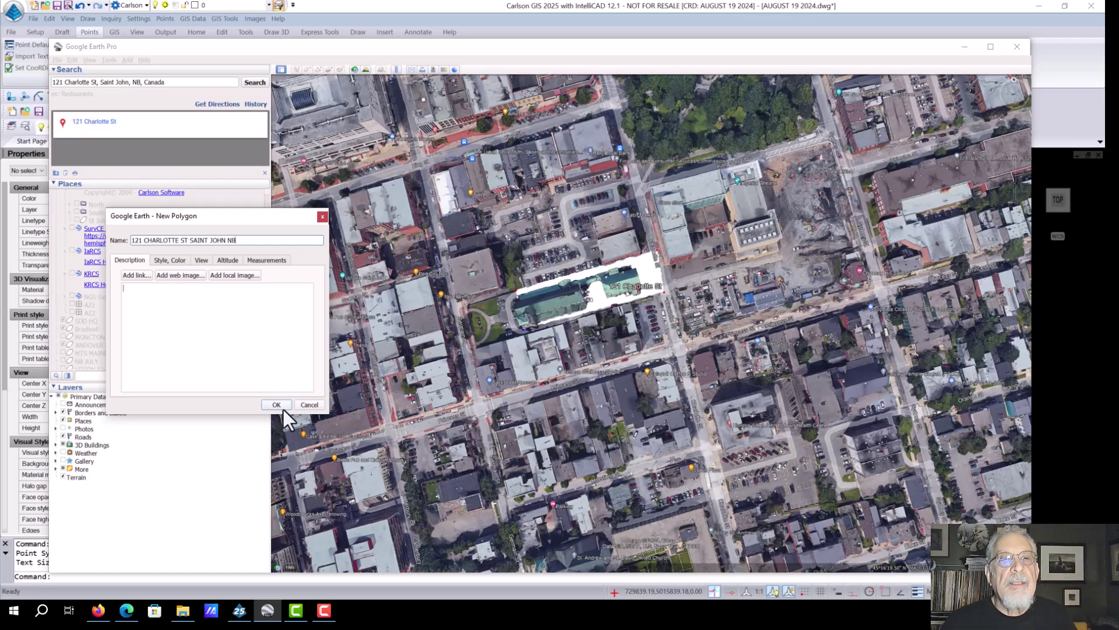
click(283, 408)
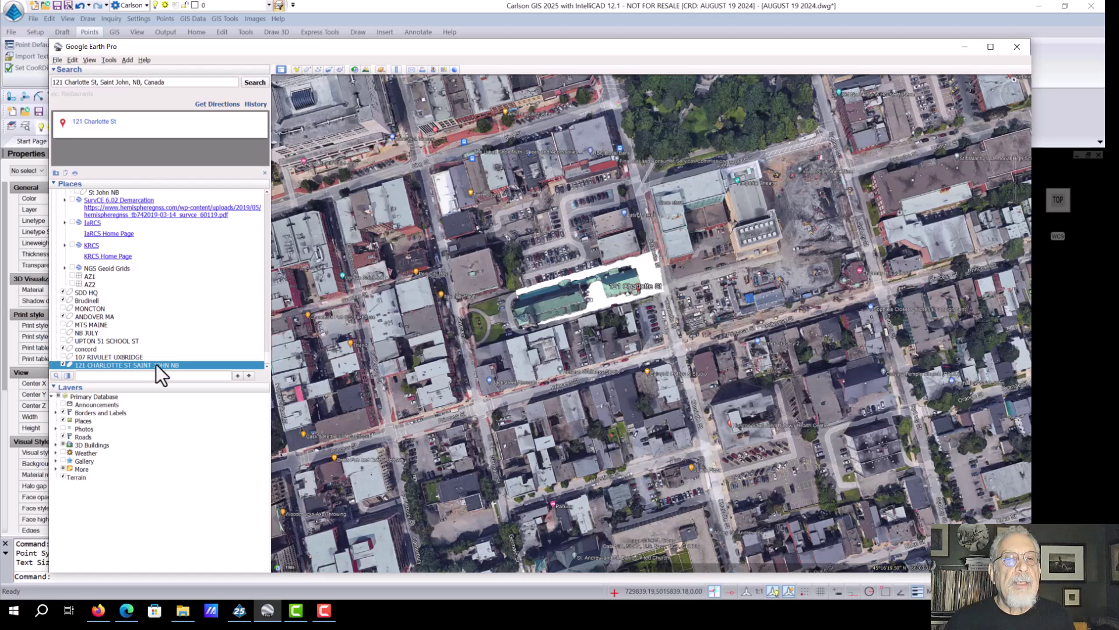
Save the place as a .kmz in C:\Carlson Projects\PTXI, then minimize Google Earth
right_click(156, 365)
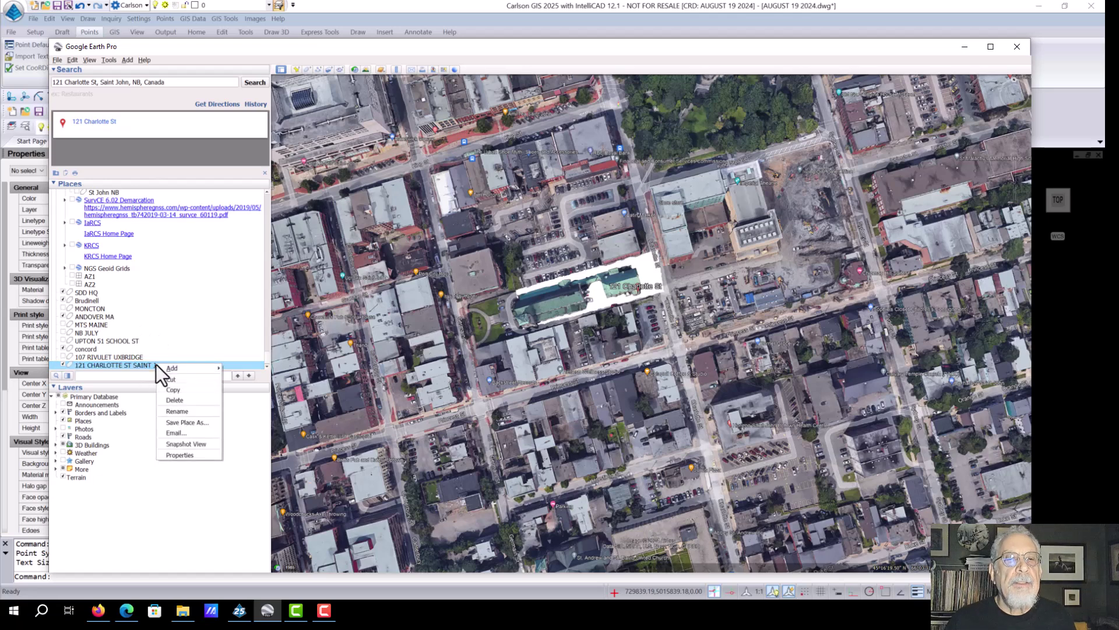
click(179, 422)
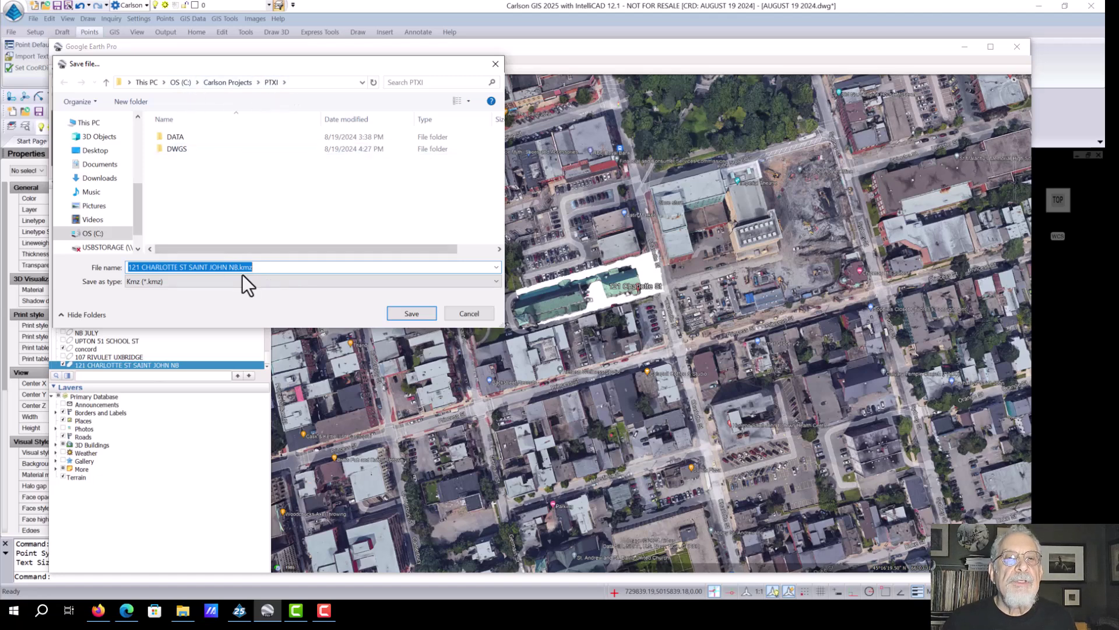
click(422, 313)
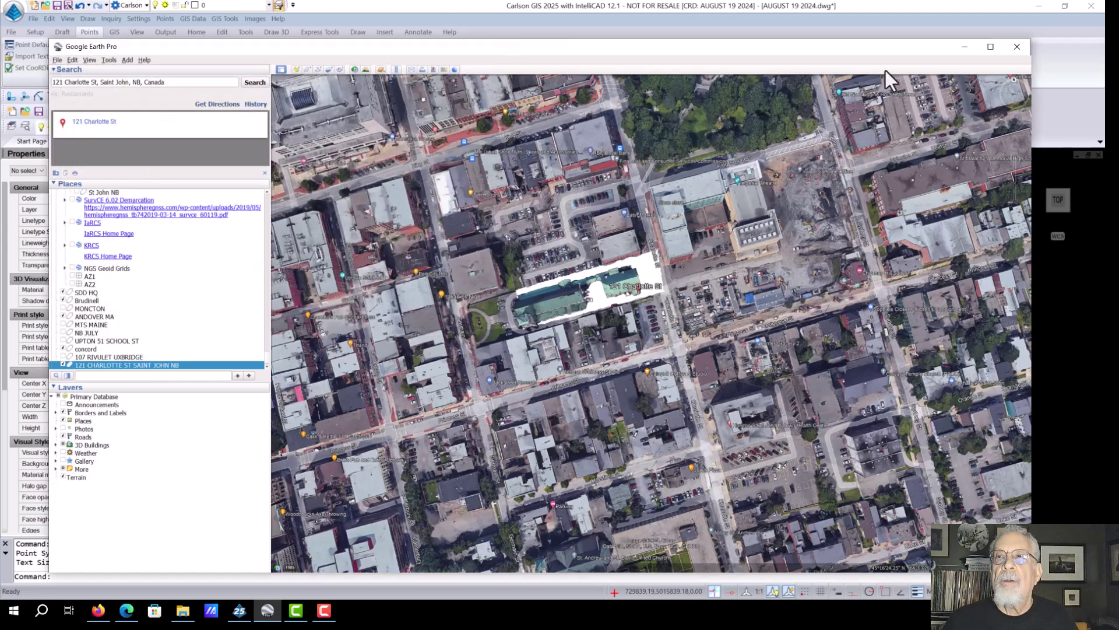
click(966, 46)
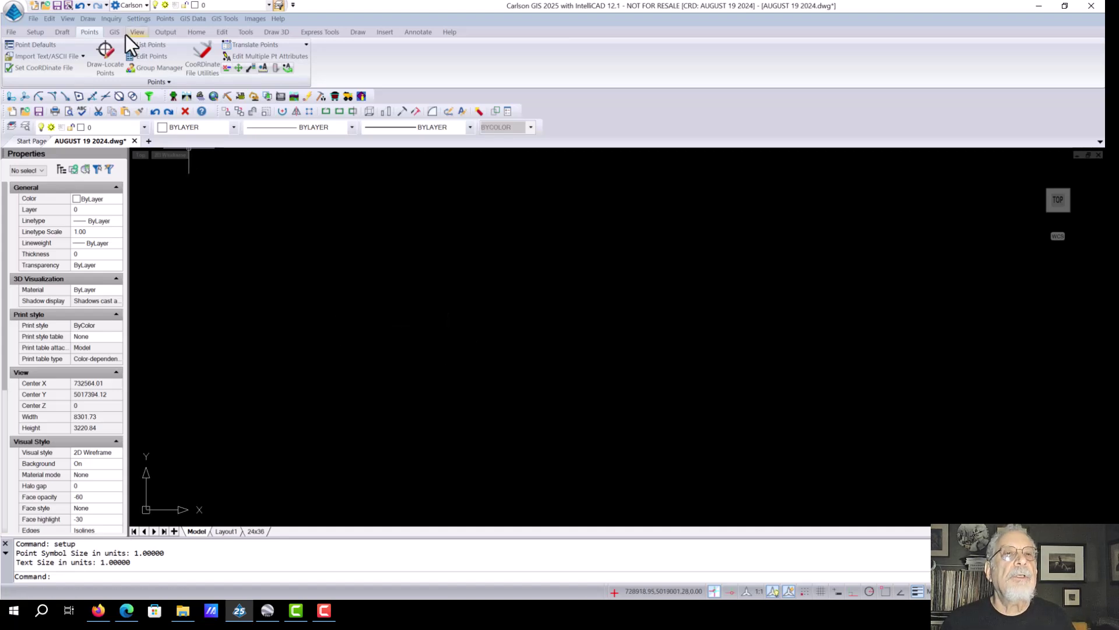
Import the 121 Charlotte St KMZ outline into the drawing with KMLREAD
click(31, 20)
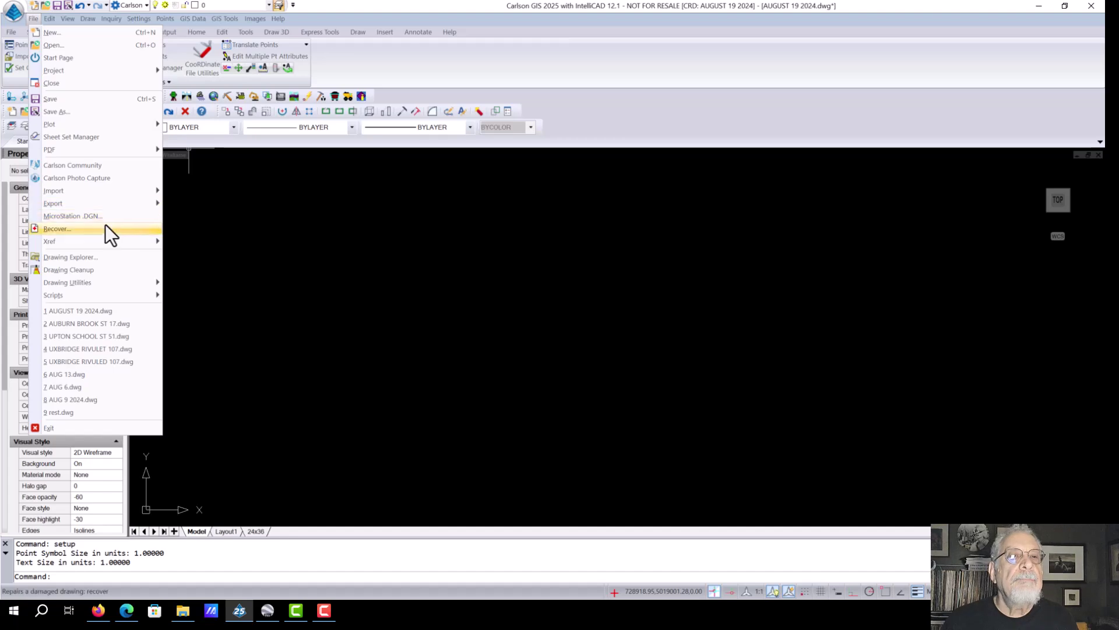
mouse_move(97, 192)
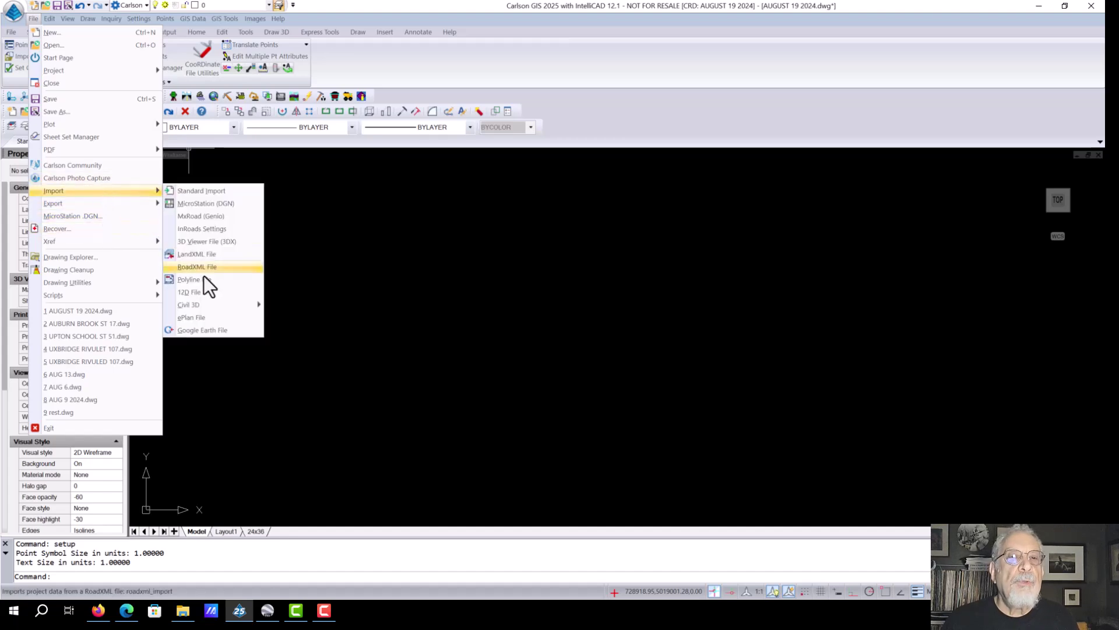
click(223, 331)
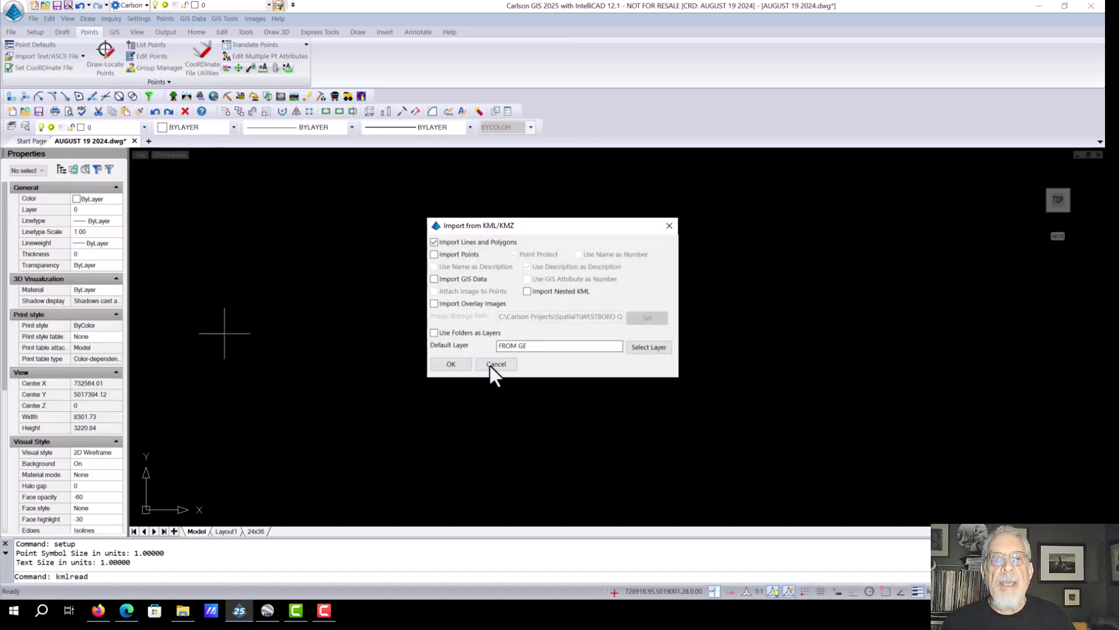
click(453, 364)
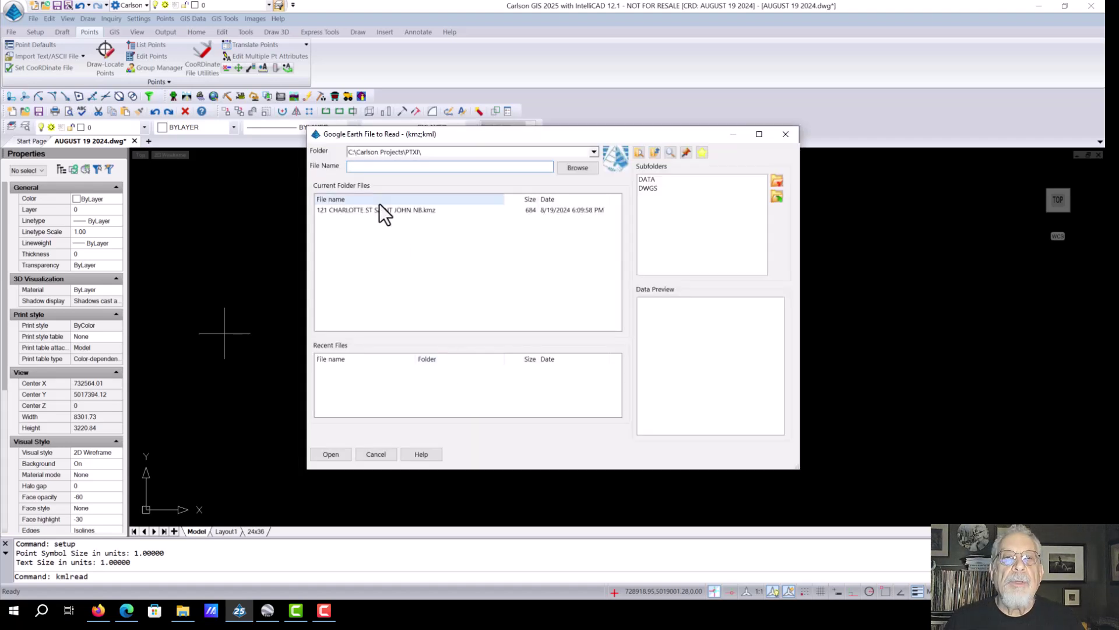
click(374, 211)
click(331, 454)
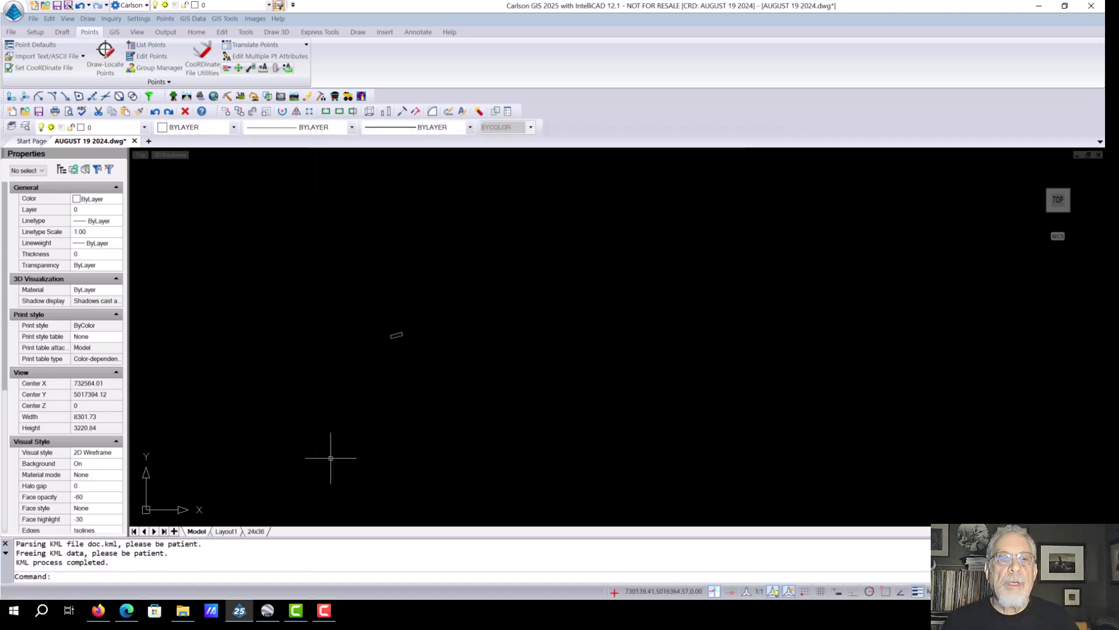
Zoom extents and recentre the view on the imported outline
text(z)
key(Return)
text(e)
key(Return)
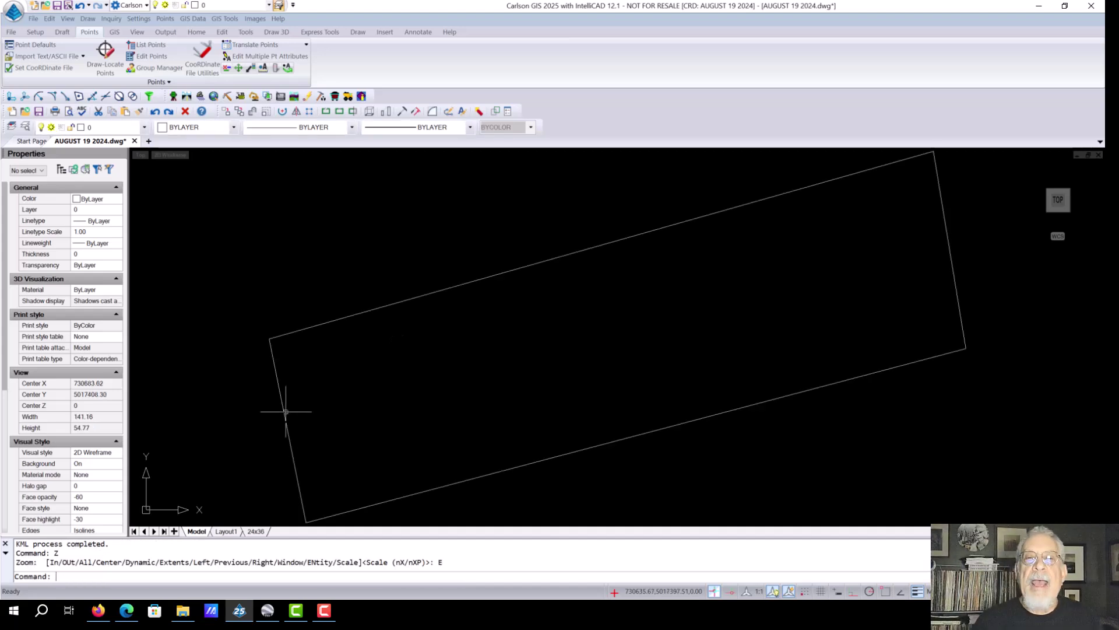
scroll(603, 367, down, 4)
scroll(606, 367, down, 3)
middle_drag(612, 370, 552, 350)
scroll(528, 344, up, 1)
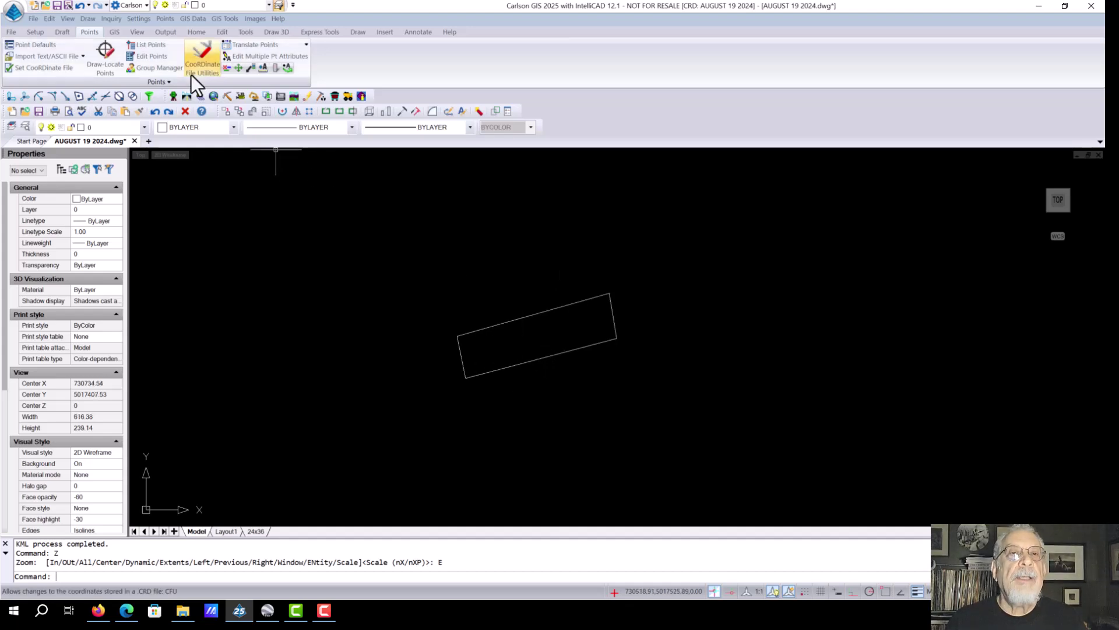
Load the geonb.snb.ca parcel map service in Import ESRI REST Services
click(190, 19)
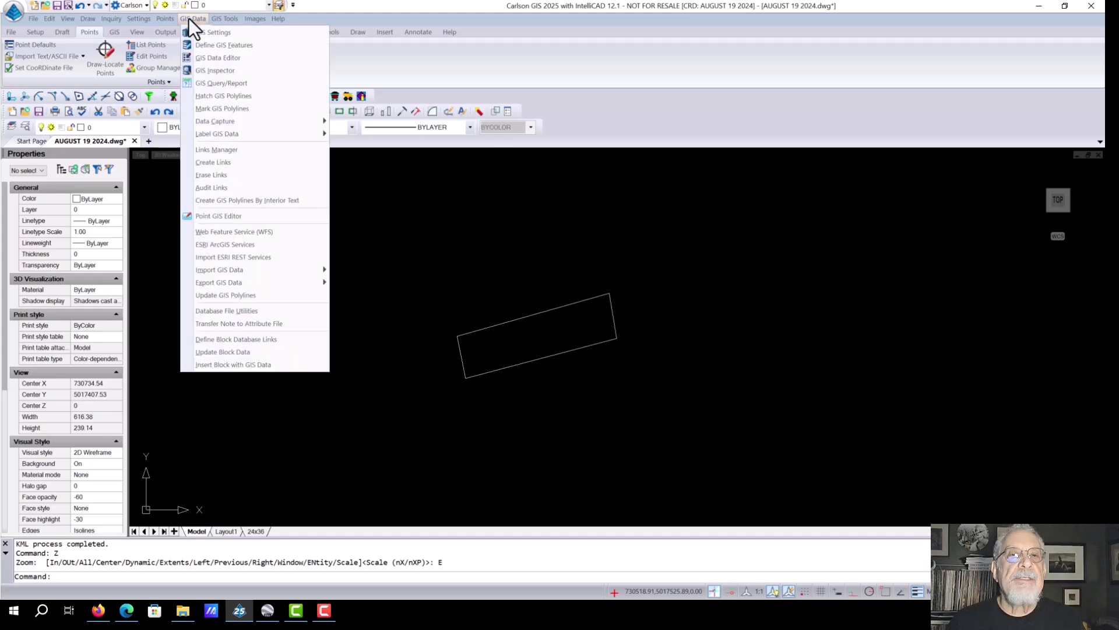
click(267, 258)
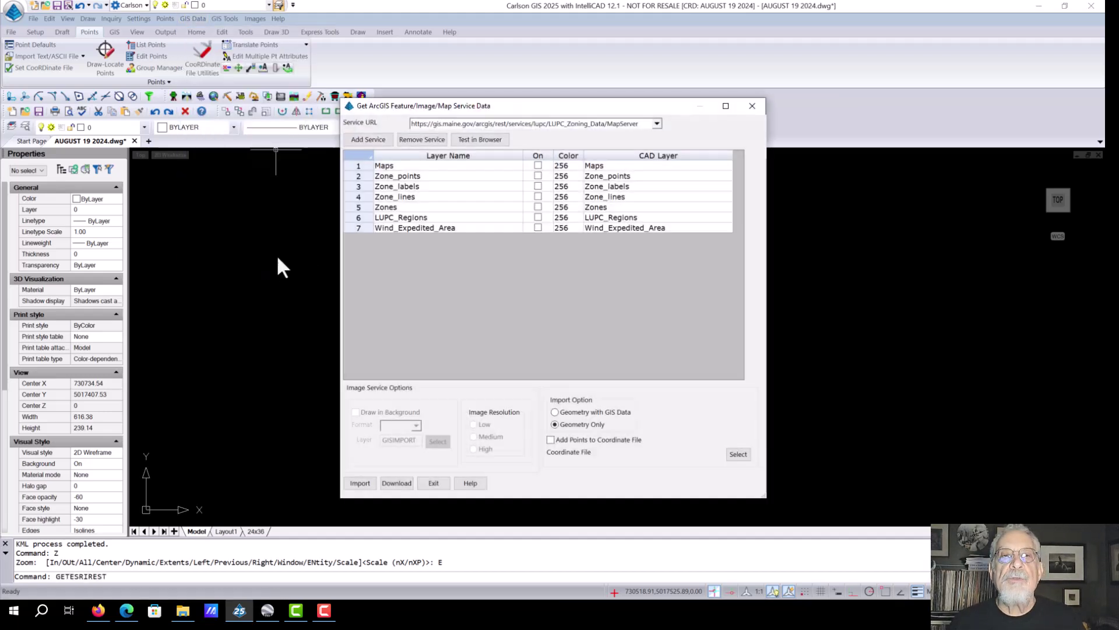
click(523, 125)
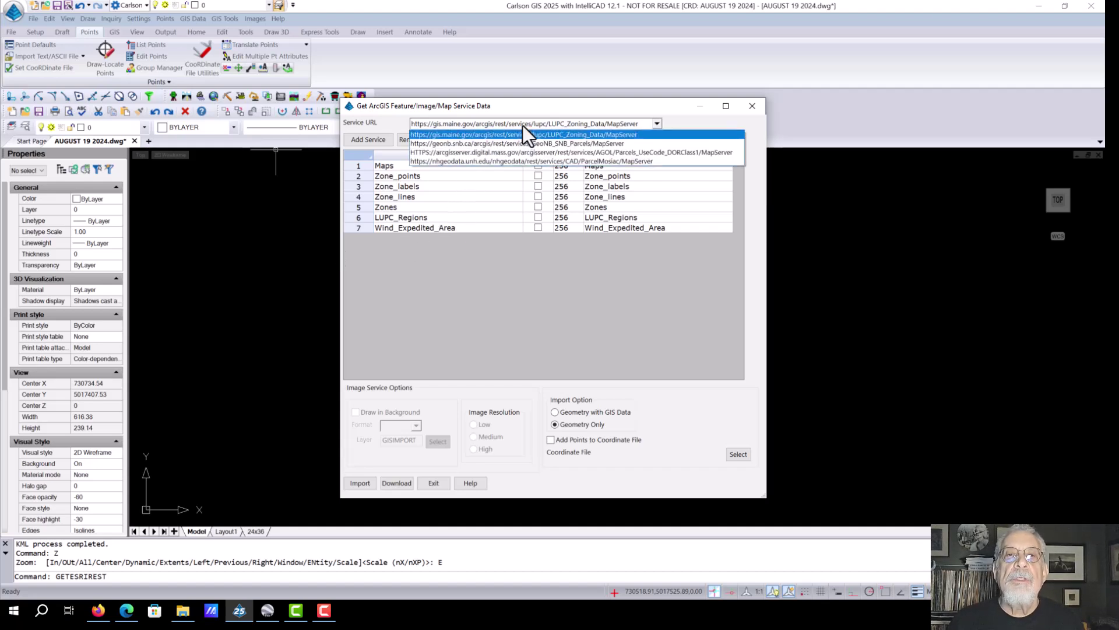
click(495, 144)
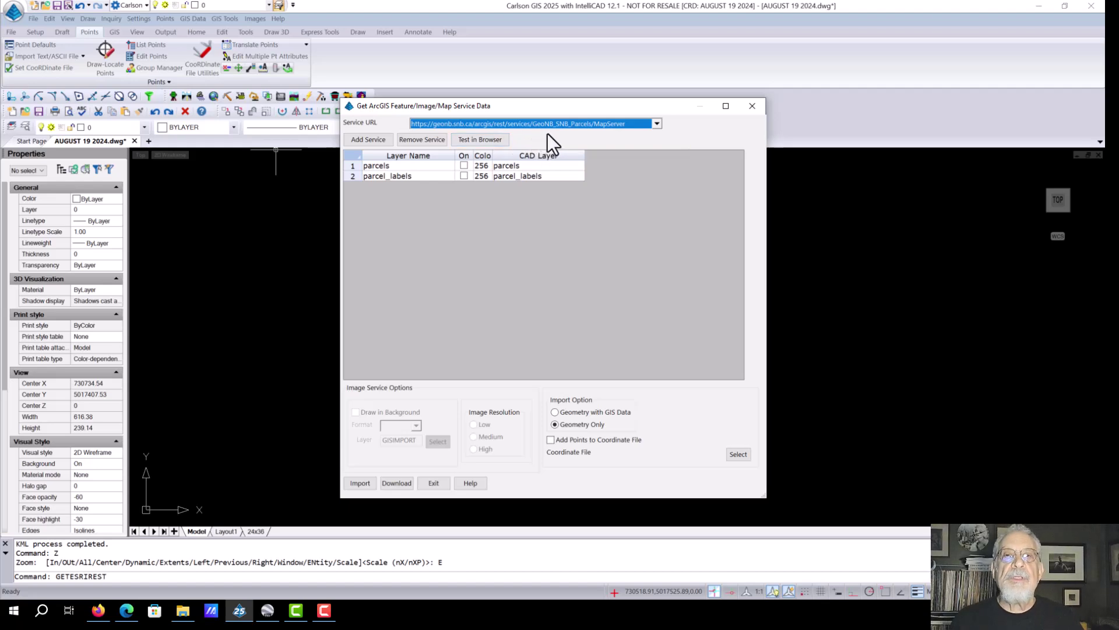
Turn on the parcels layer and start the import
click(465, 166)
click(360, 484)
click(591, 330)
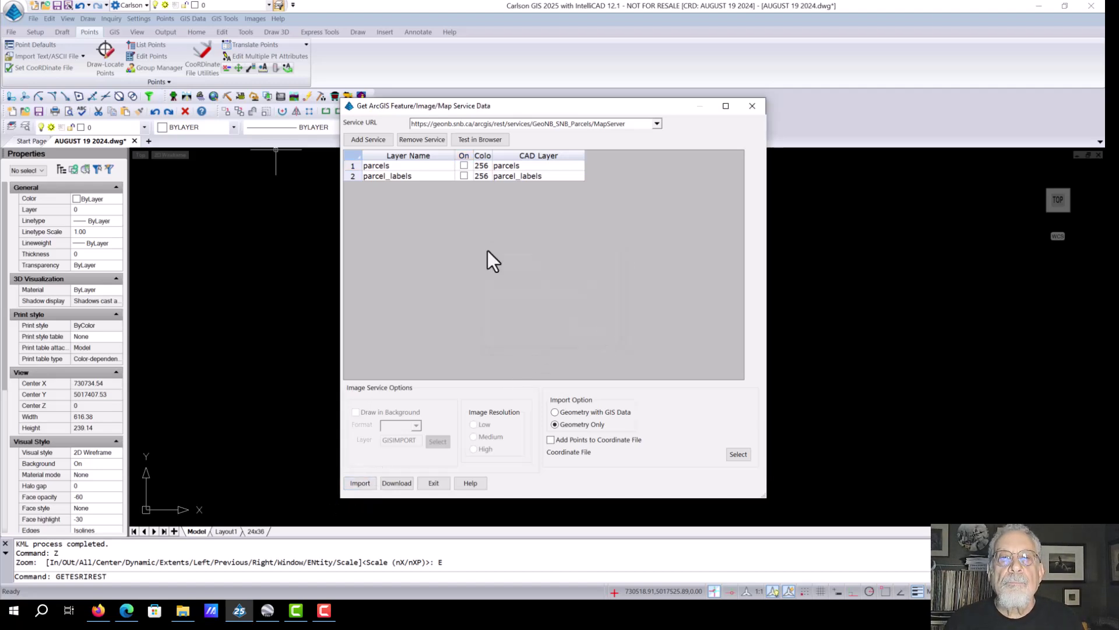
click(464, 166)
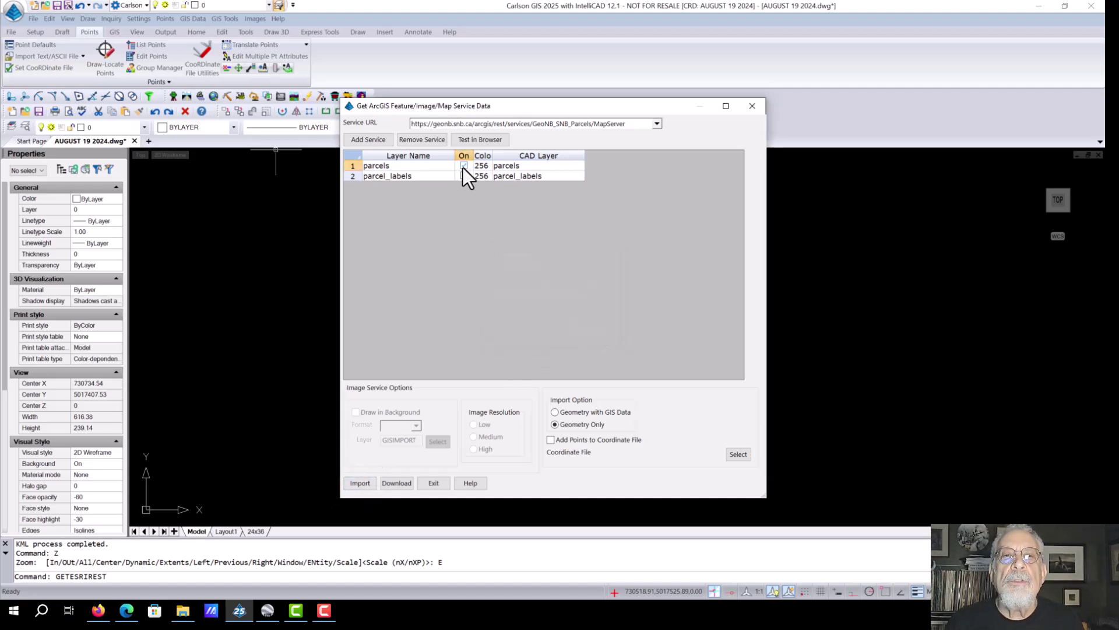
click(367, 483)
Finish the first import box around the lot, loading 82 parcels
click(355, 221)
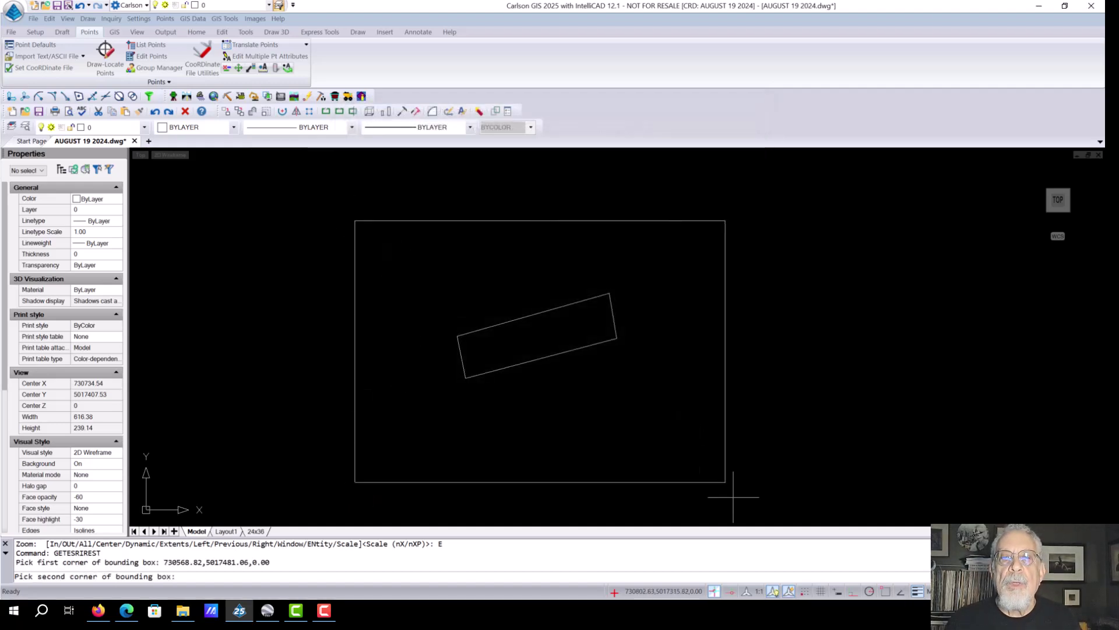
click(757, 483)
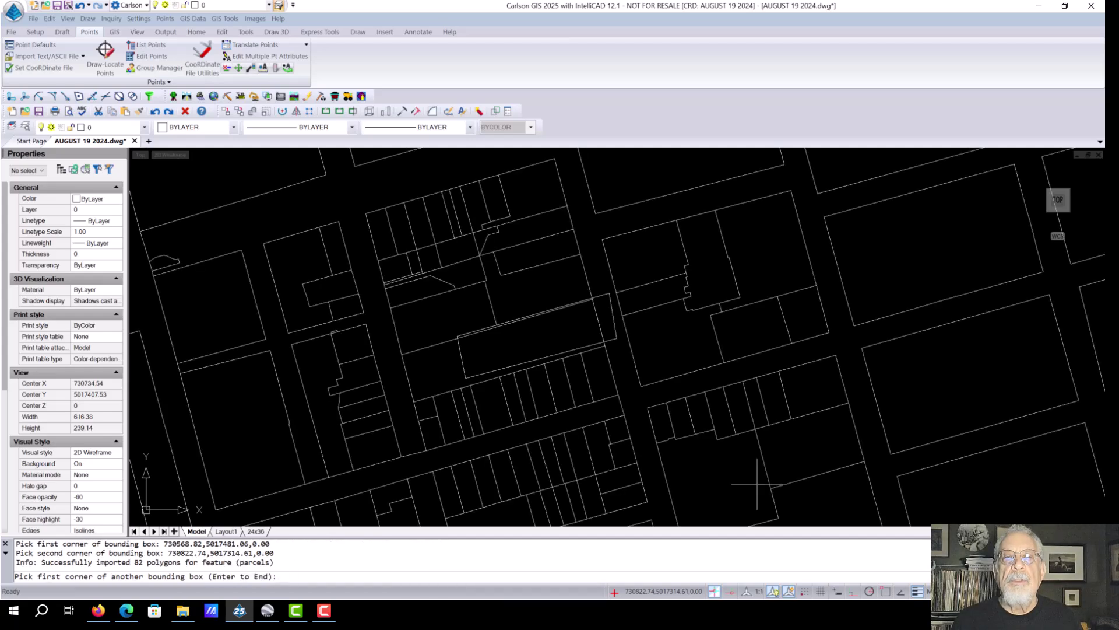
scroll(737, 382, down, 5)
scroll(726, 379, up, 4)
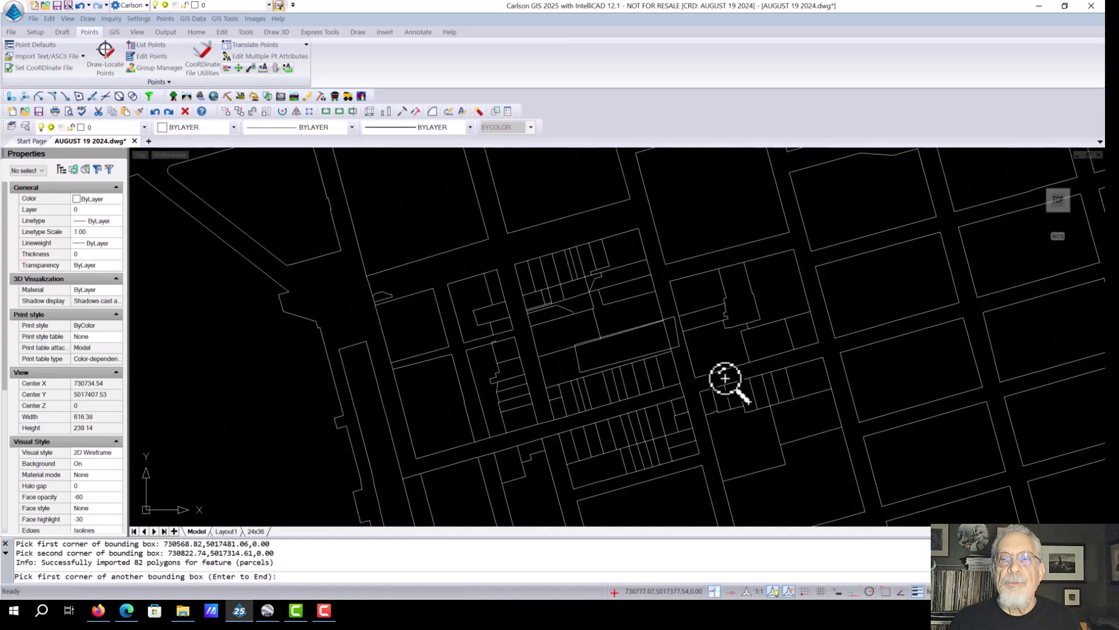
scroll(726, 379, down, 2)
middle_drag(724, 375, 612, 395)
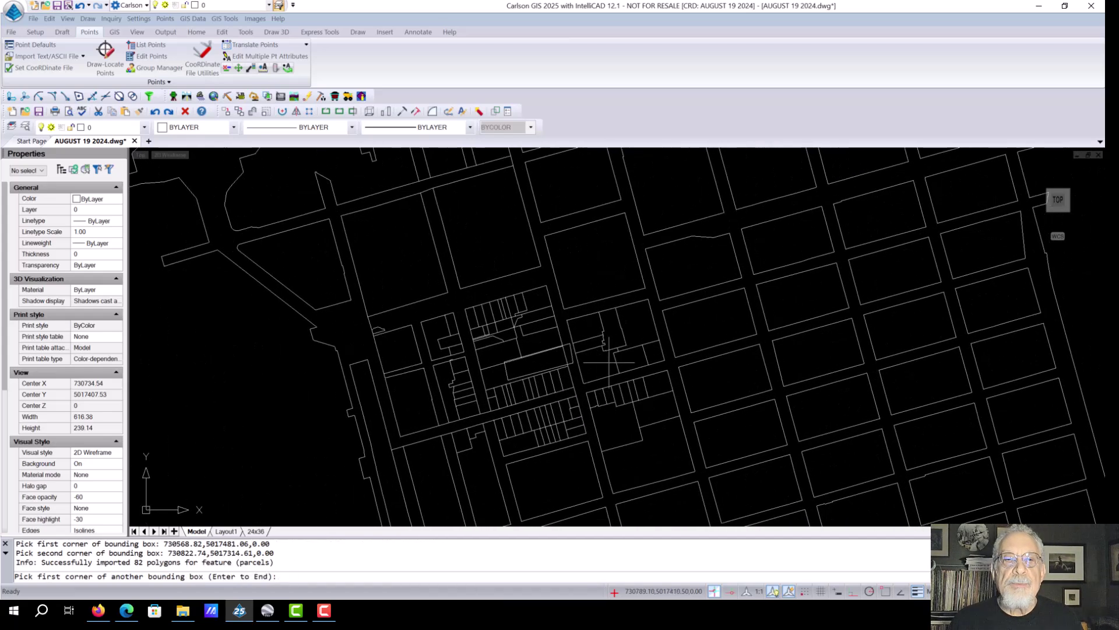
scroll(616, 348, down, 3)
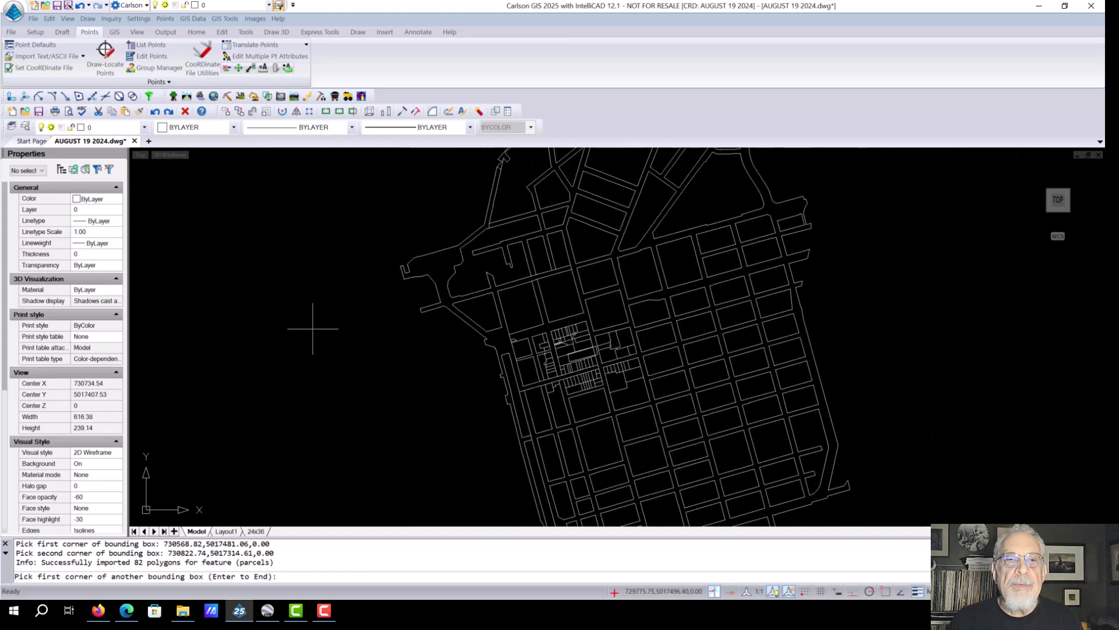
Import a second box of 56 more parcels
click(326, 317)
click(514, 477)
scroll(582, 367, down, 2)
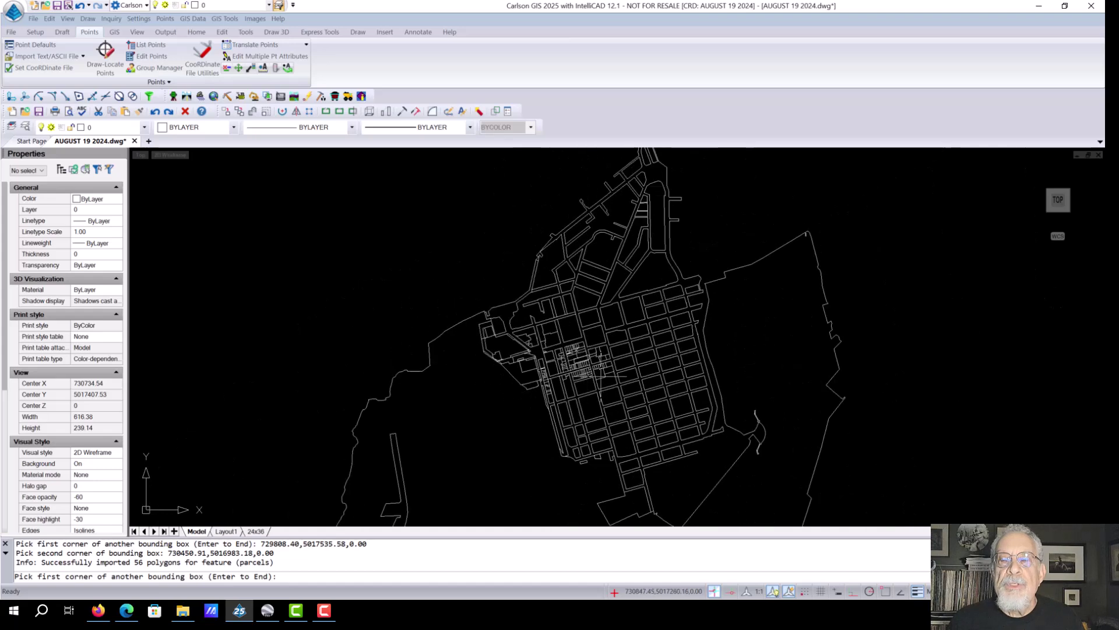
middle_drag(606, 379, 493, 327)
scroll(448, 280, up, 5)
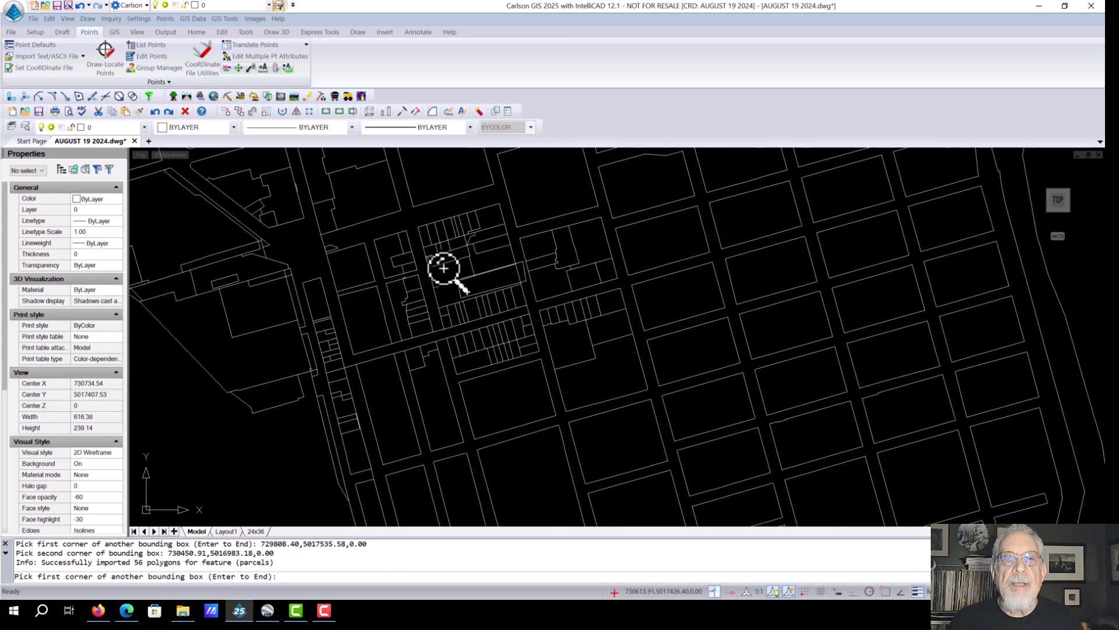
middle_drag(445, 404, 409, 285)
Import a third box of 216 parcels, then end the import
click(353, 299)
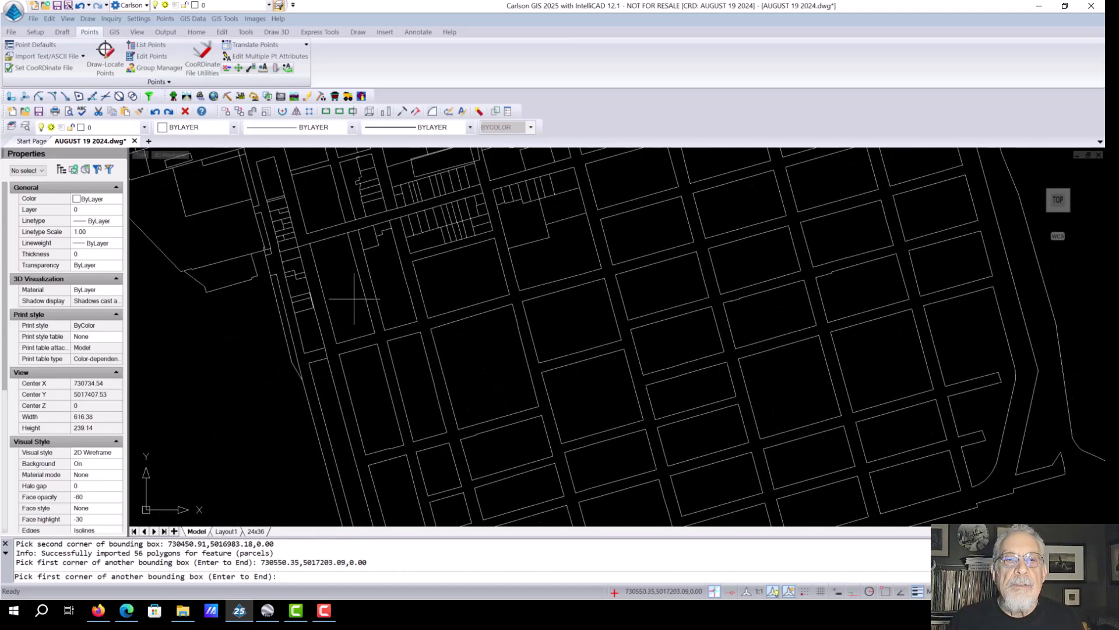
click(627, 491)
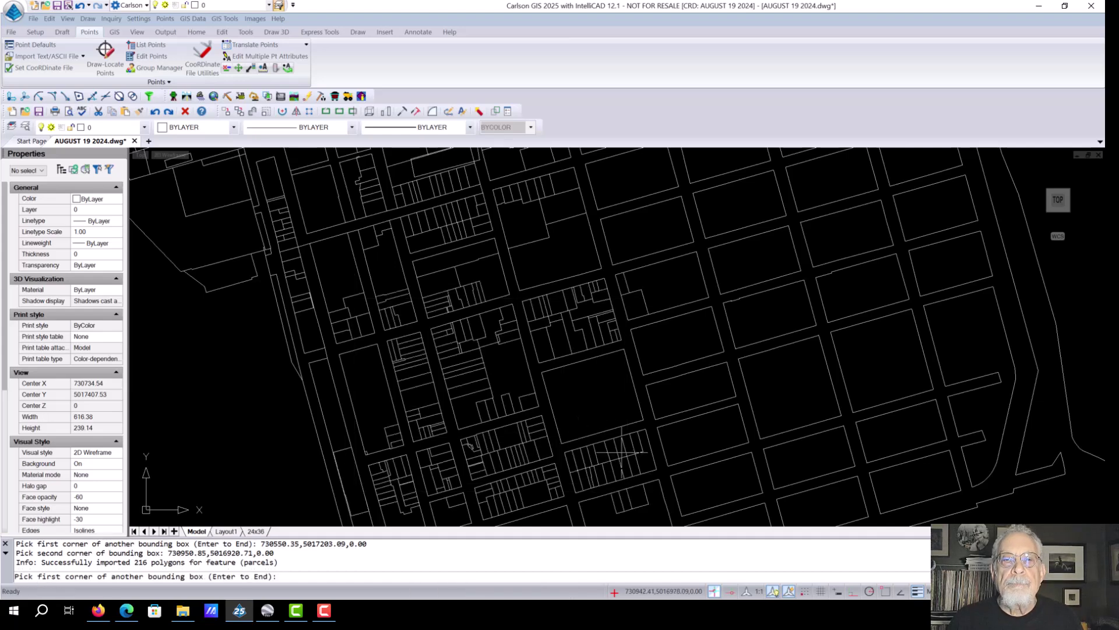
middle_drag(461, 305, 467, 430)
scroll(430, 344, up, 4)
middle_drag(429, 344, 501, 390)
scroll(502, 379, down, 2)
key(Escape)
key(Escape)
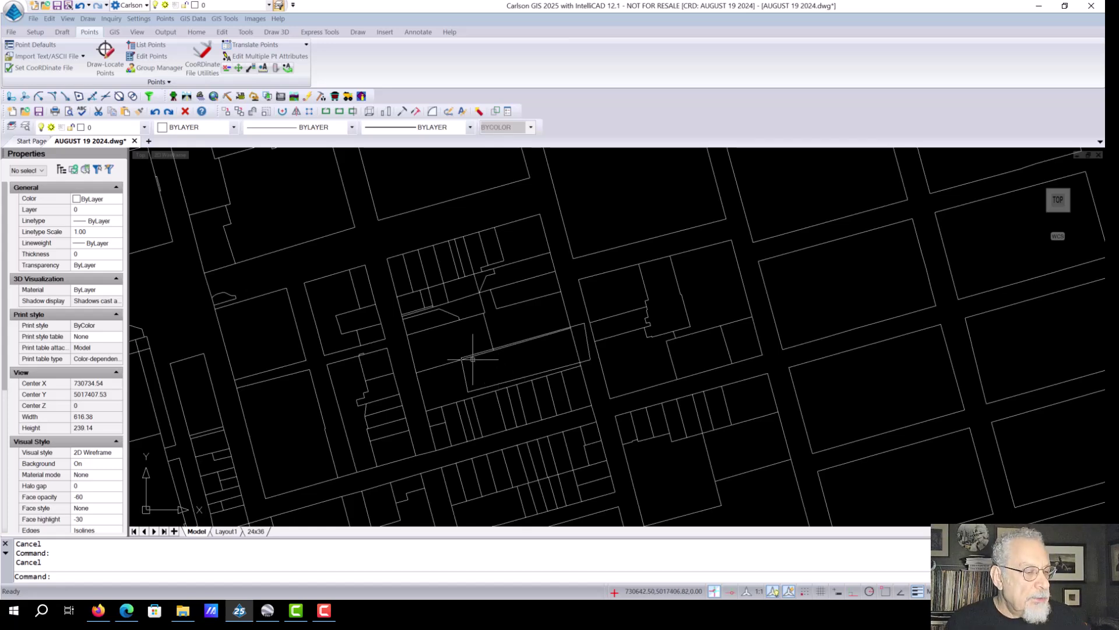
Erase the Google Earth building outline from the parcel map
key(Return)
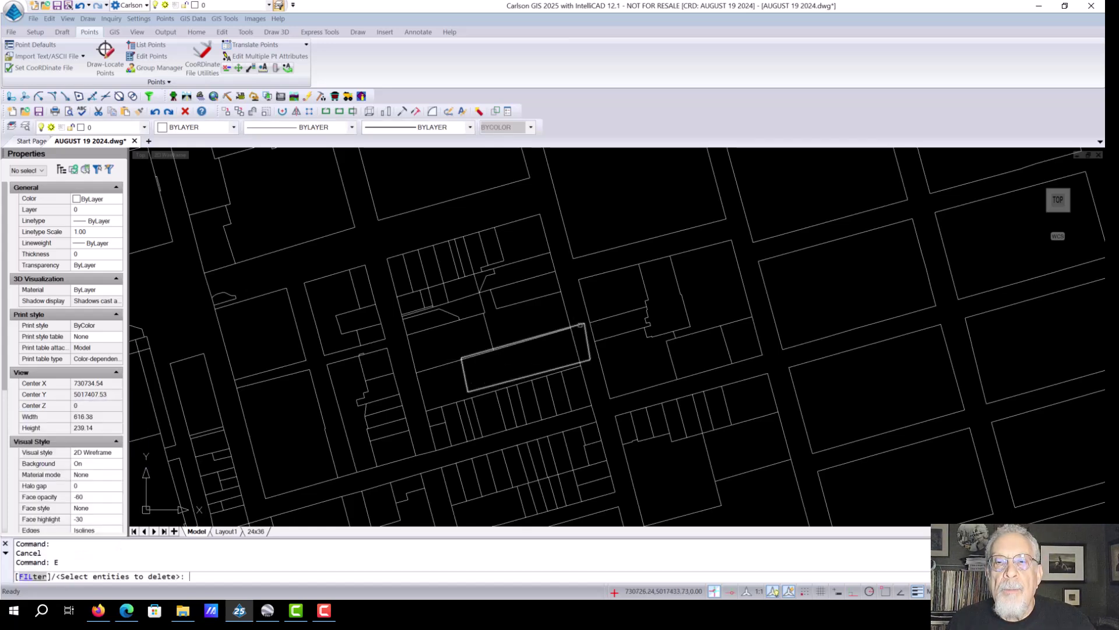
click(581, 325)
key(Return)
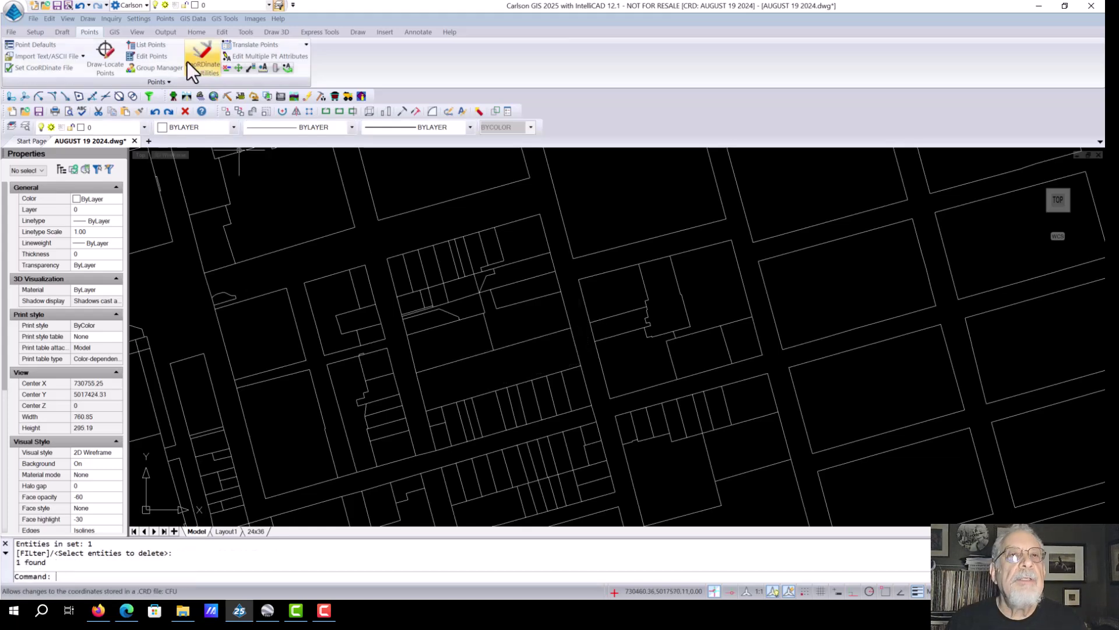
Bring up Insert Symbols with SPT87 on layer MONUMENTS
click(85, 22)
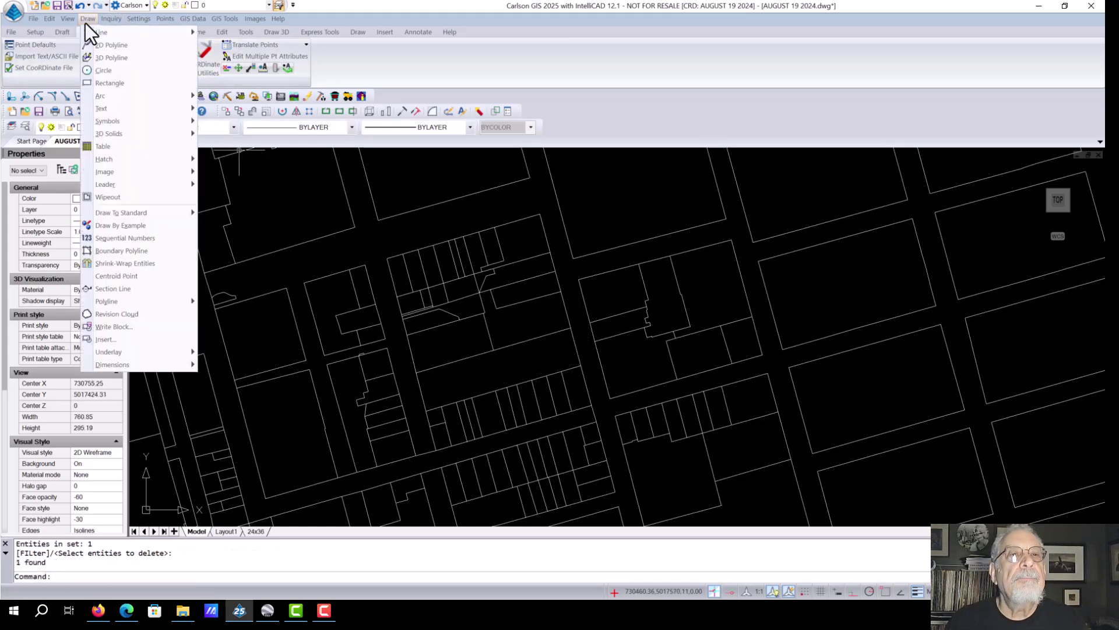
mouse_move(117, 121)
click(249, 124)
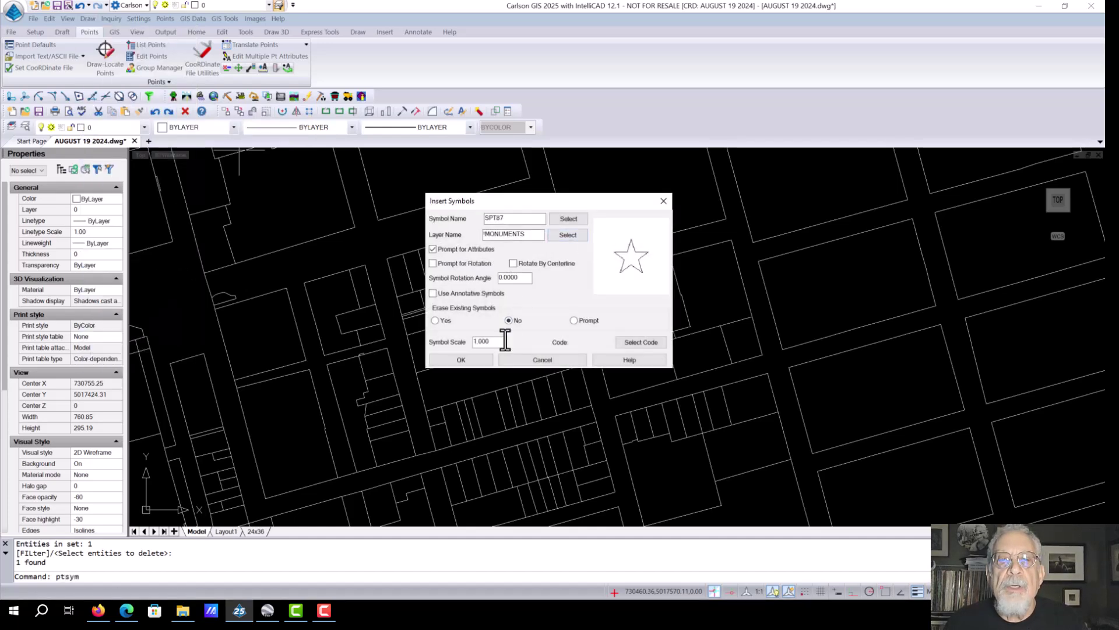
Set the symbol scale to 20 and start placing the star symbol
double_click(499, 342)
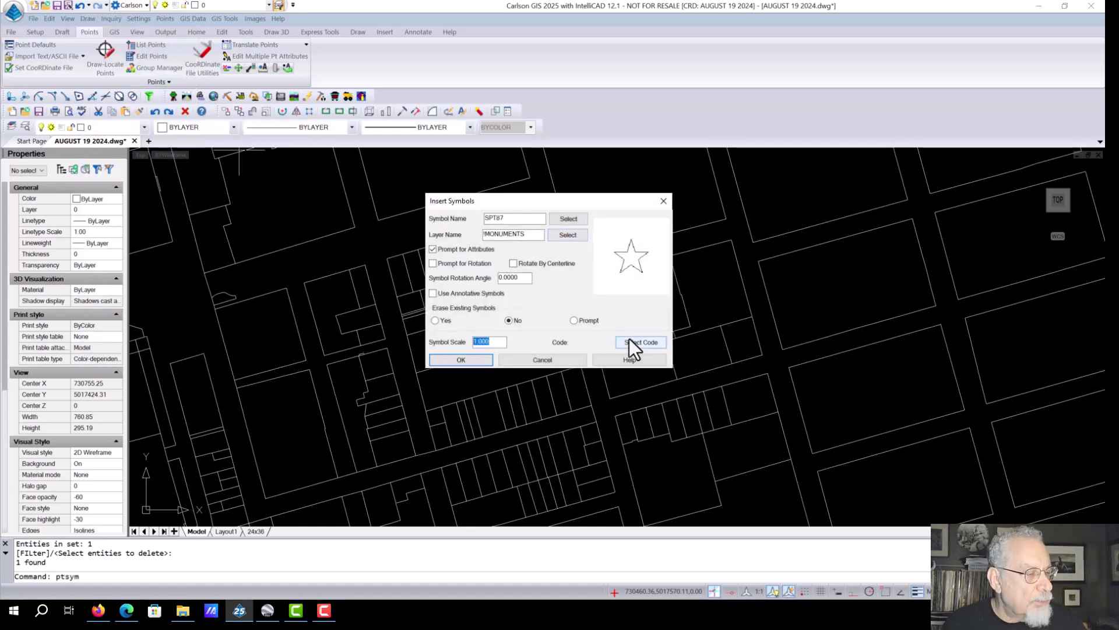
text(20)
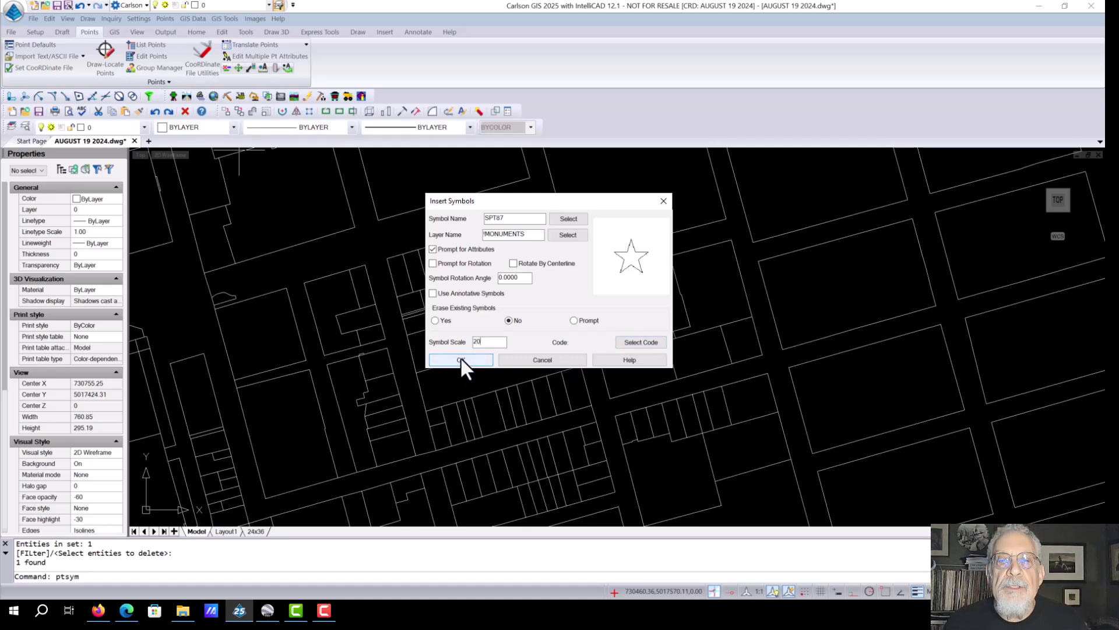
click(461, 359)
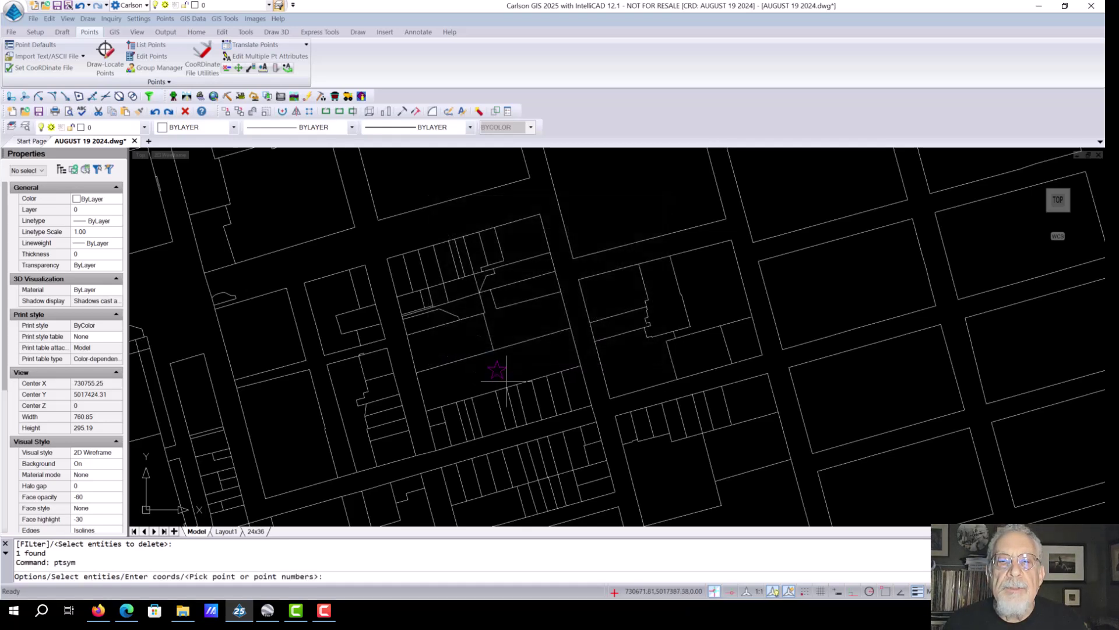
Cancel the point pick and frame the blocks around the starred lot
key(Escape)
key(Escape)
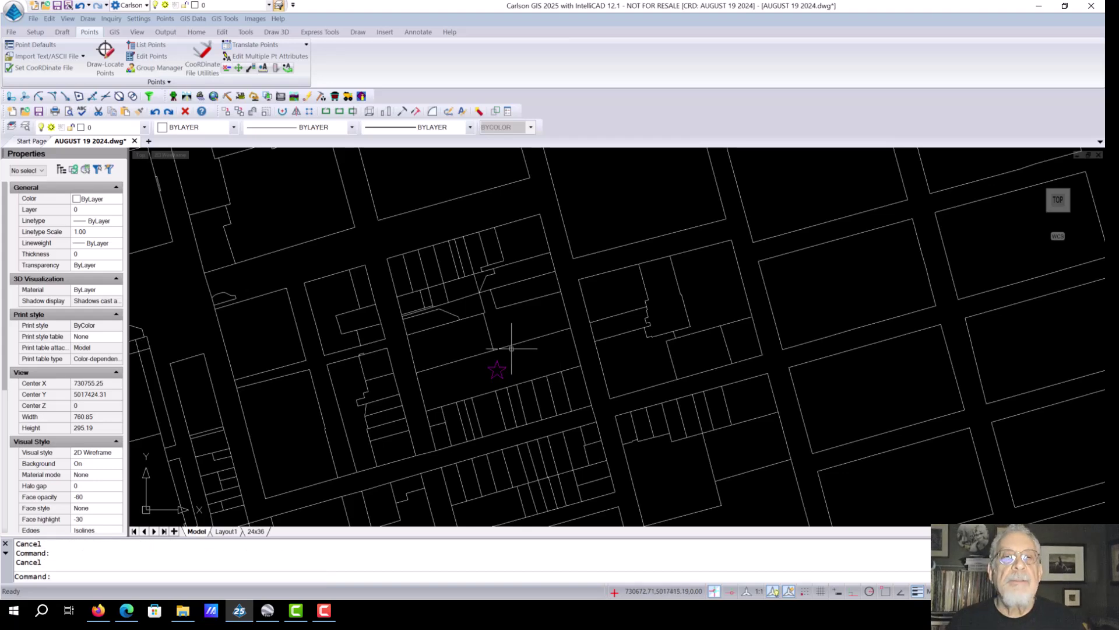
scroll(513, 350, down, 4)
scroll(518, 356, up, 2)
mouse_move(520, 357)
middle_down()
mouse_move(555, 324)
mouse_move(561, 296)
mouse_move(523, 322)
middle_up()
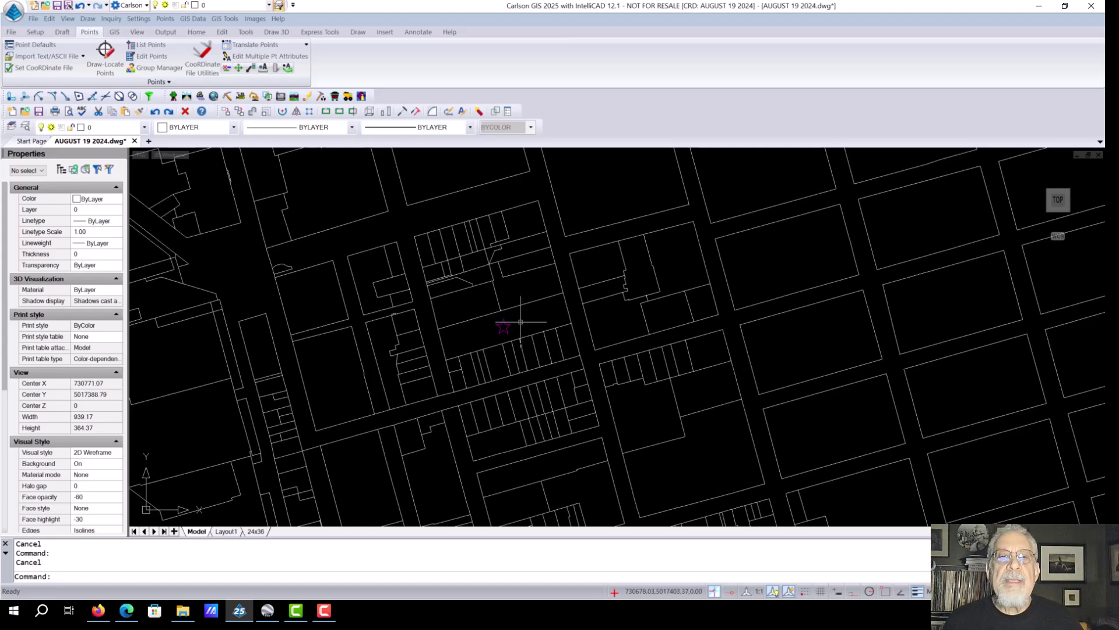
In Survey, create points from entities with SPT9, layer PNTS, start 1000, LOTCOR
click(172, 99)
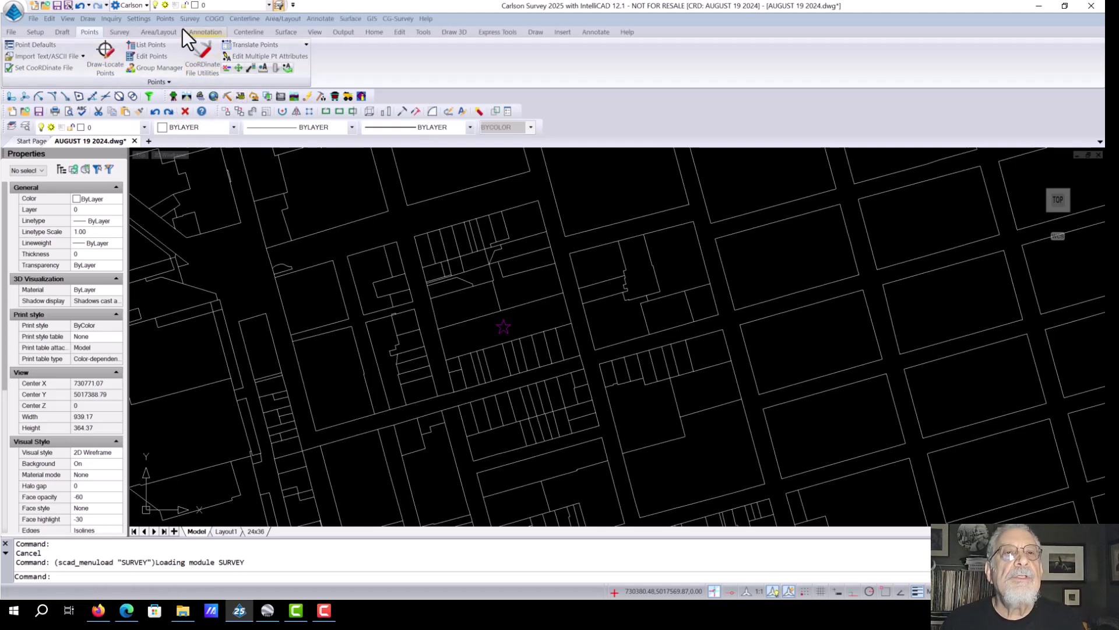
click(215, 20)
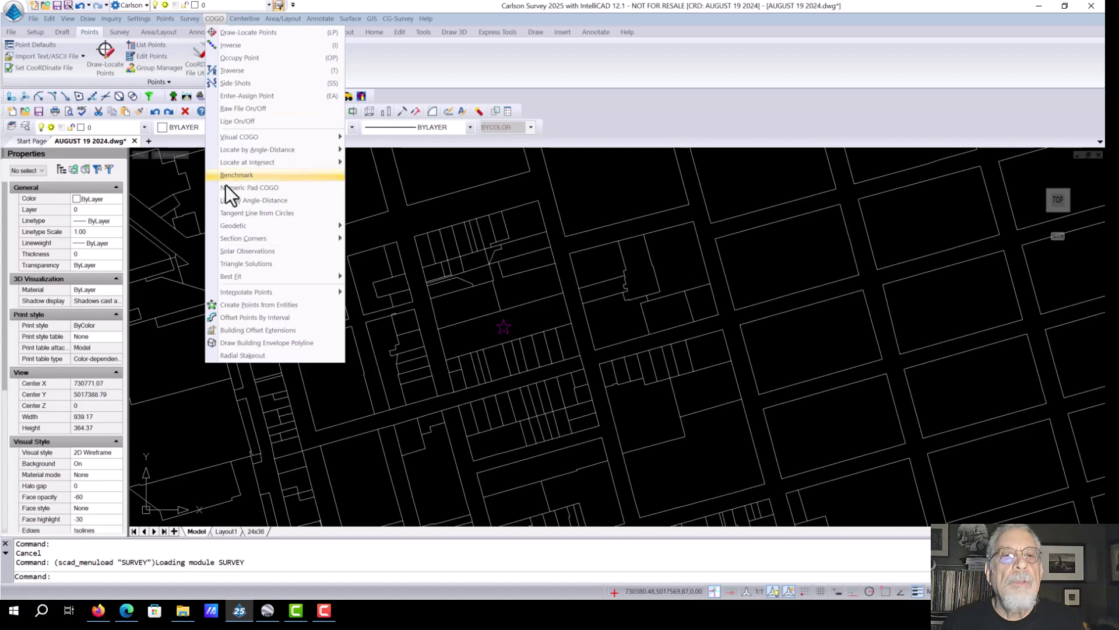
click(288, 305)
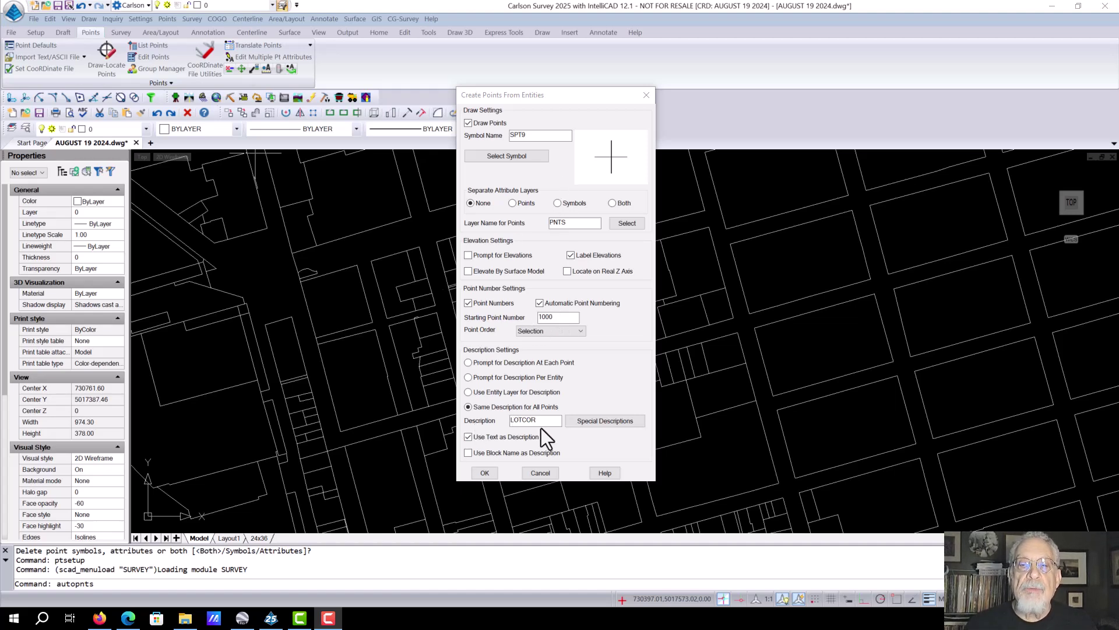
click(486, 472)
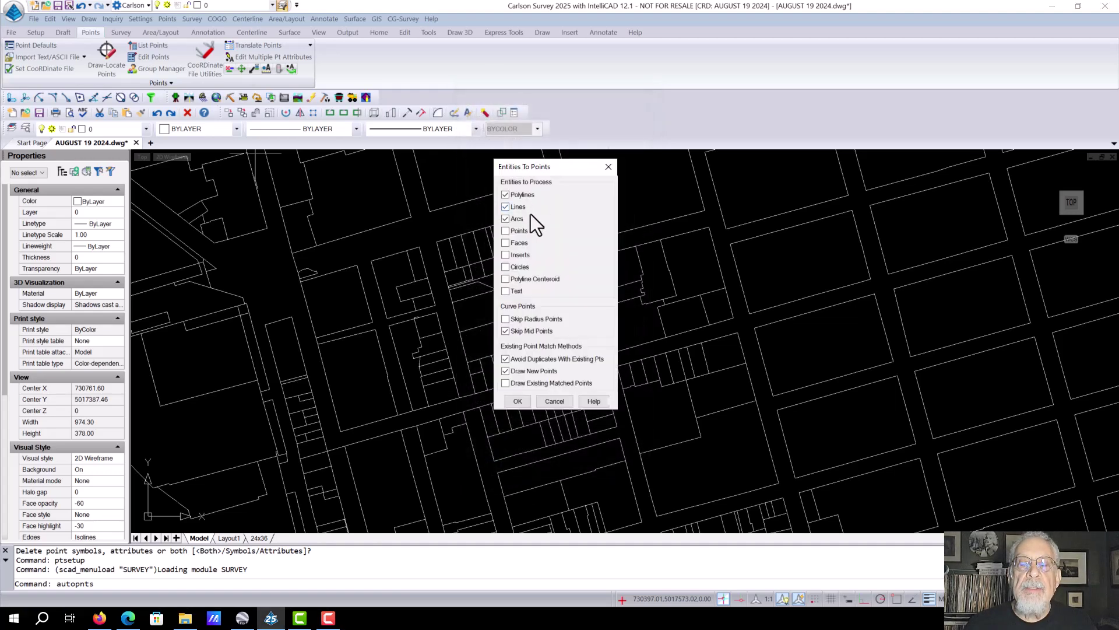
Accept polylines, lines and arcs as point sources and window-select 25 parcel lines above the starred lot
click(518, 402)
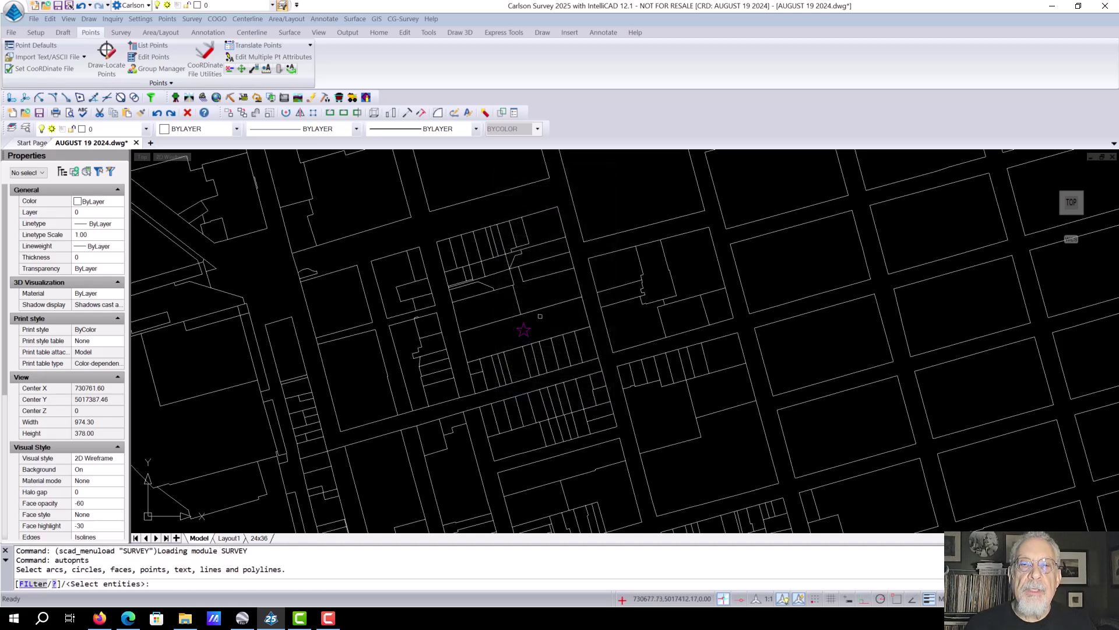
drag(563, 322, 564, 320)
click(556, 297)
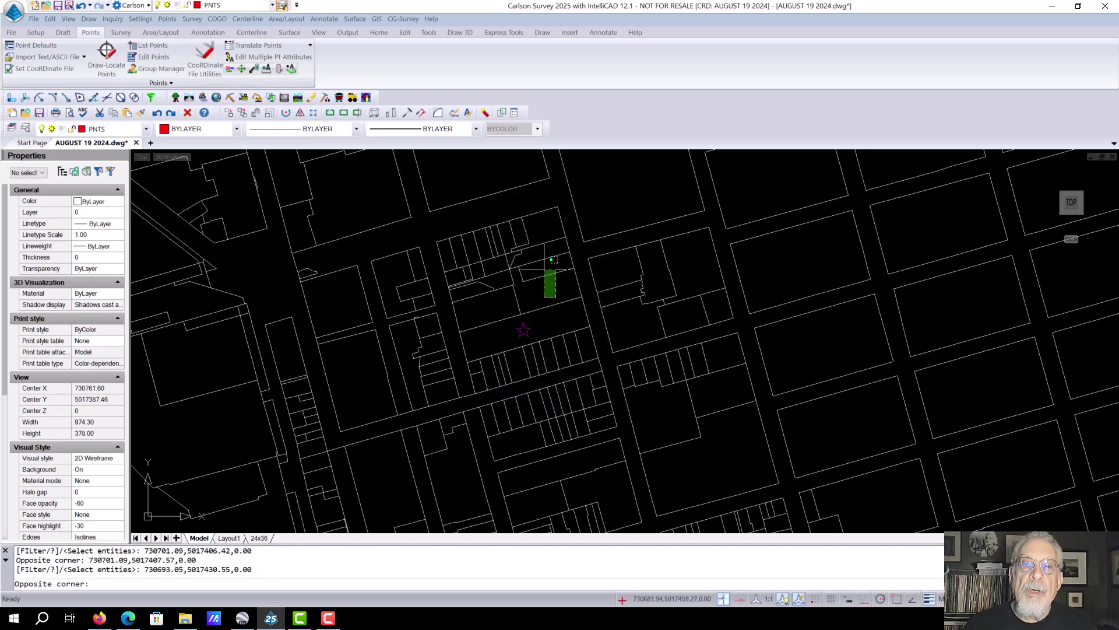
click(505, 220)
click(502, 306)
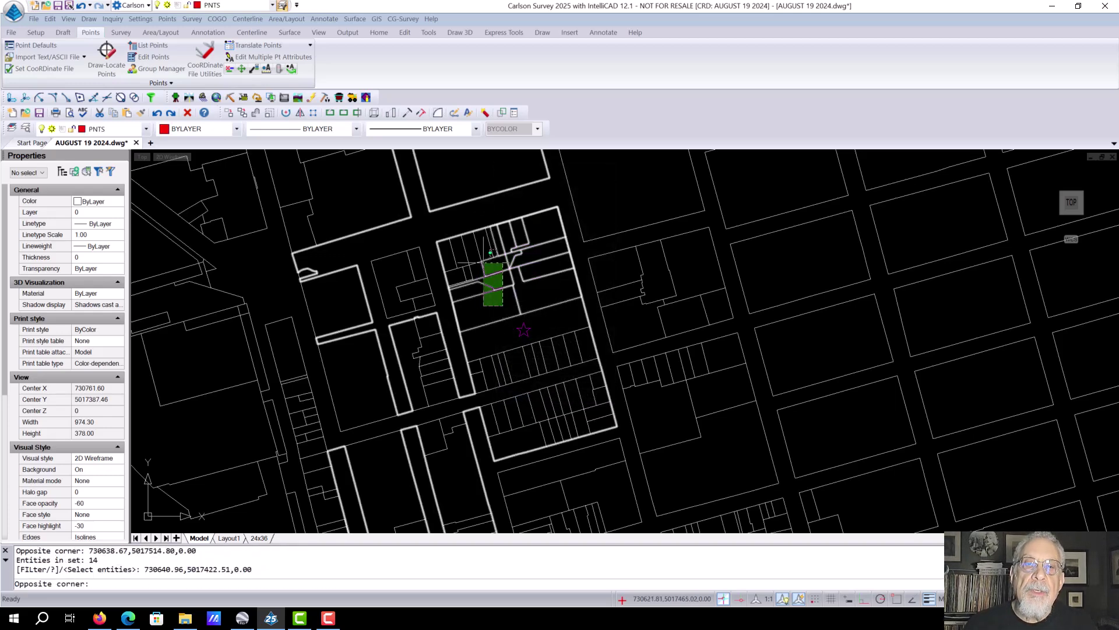
click(451, 243)
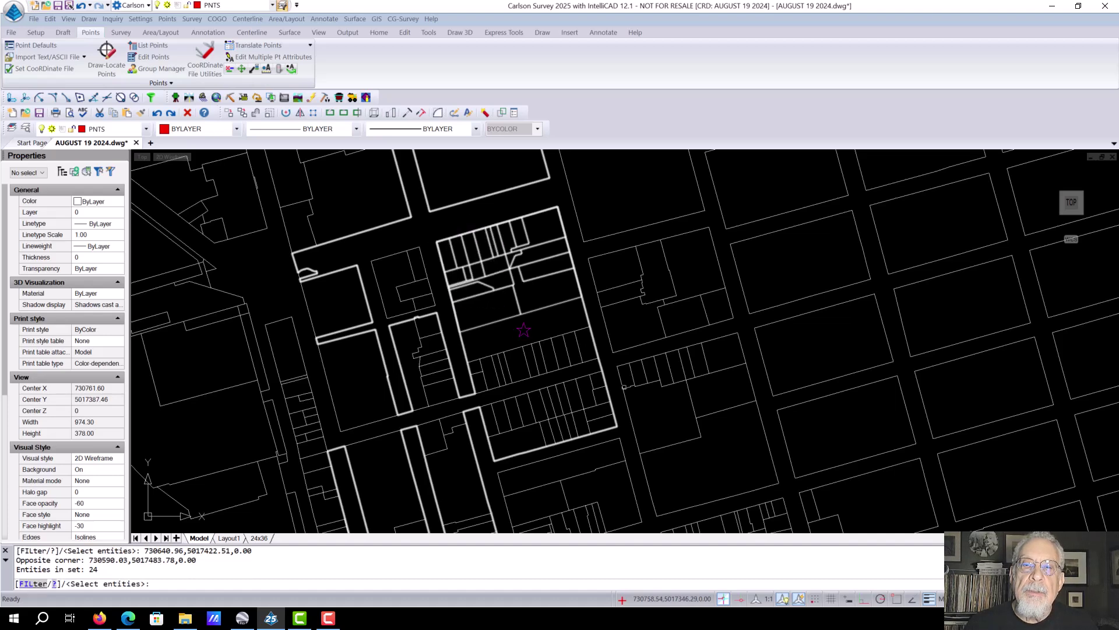
click(564, 311)
click(534, 280)
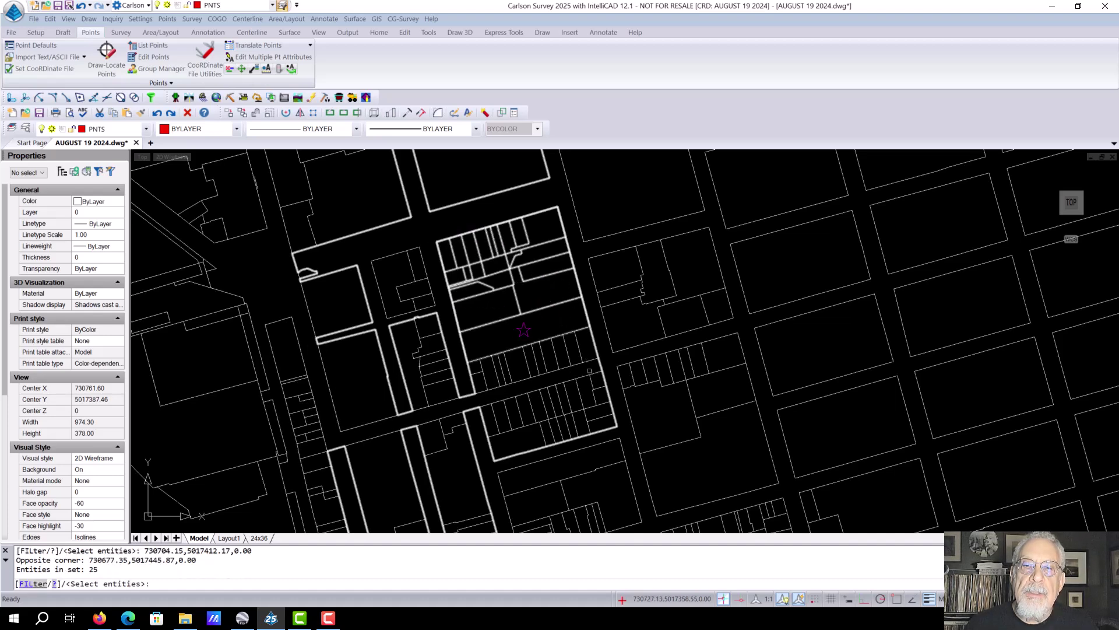
Add the block linework east, south and west of the star, reaching 87 selected entities
double_click(589, 369)
click(617, 397)
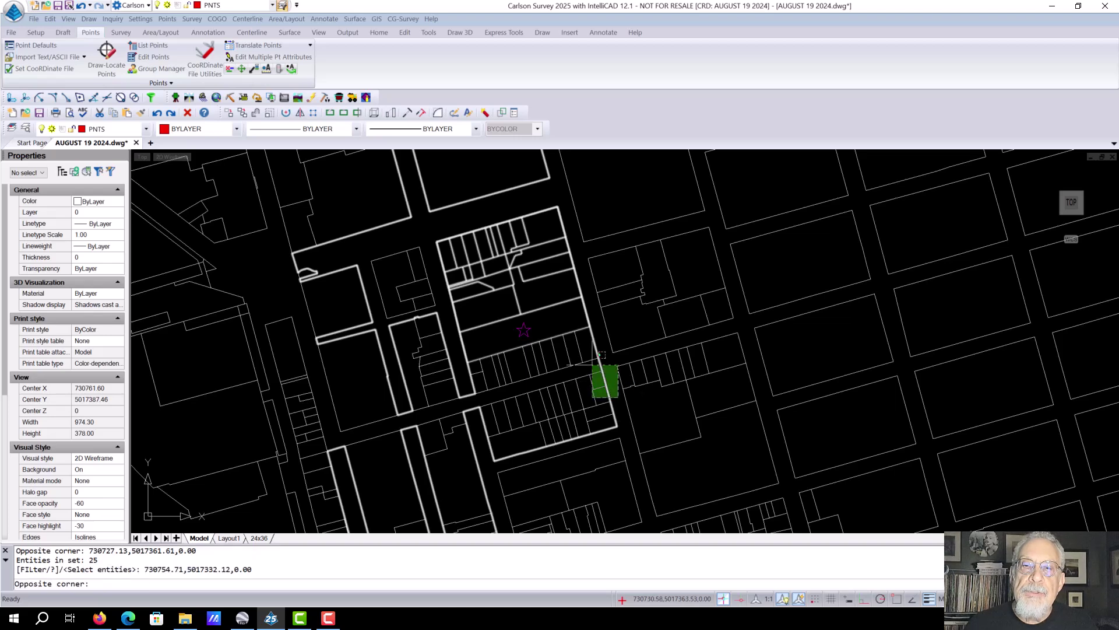
click(466, 313)
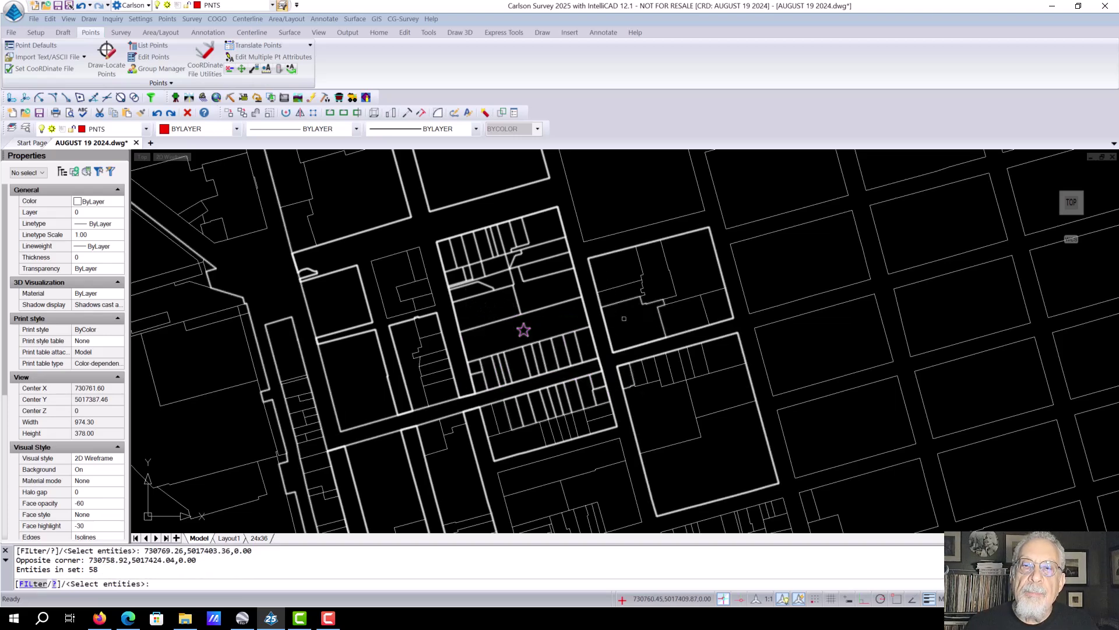
click(625, 322)
click(570, 233)
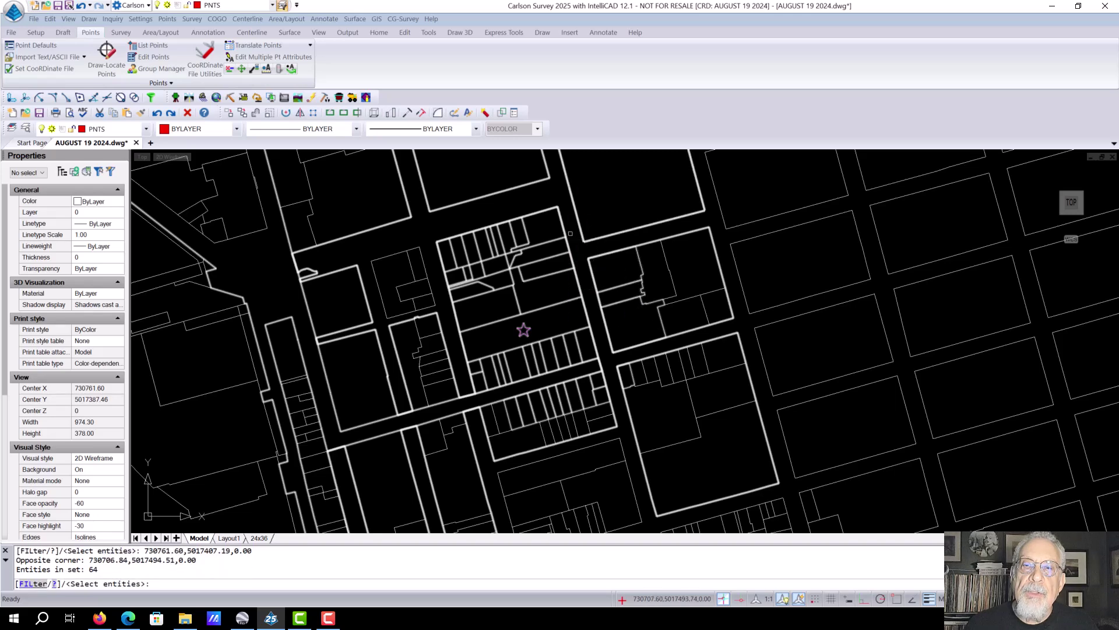
click(467, 469)
click(390, 362)
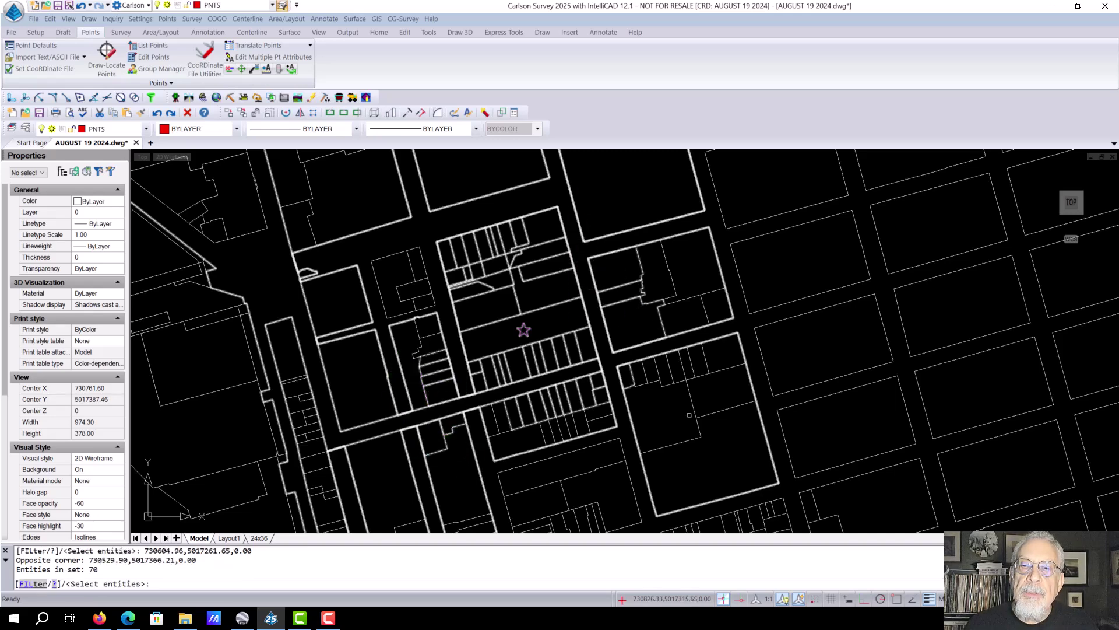
click(716, 384)
click(620, 340)
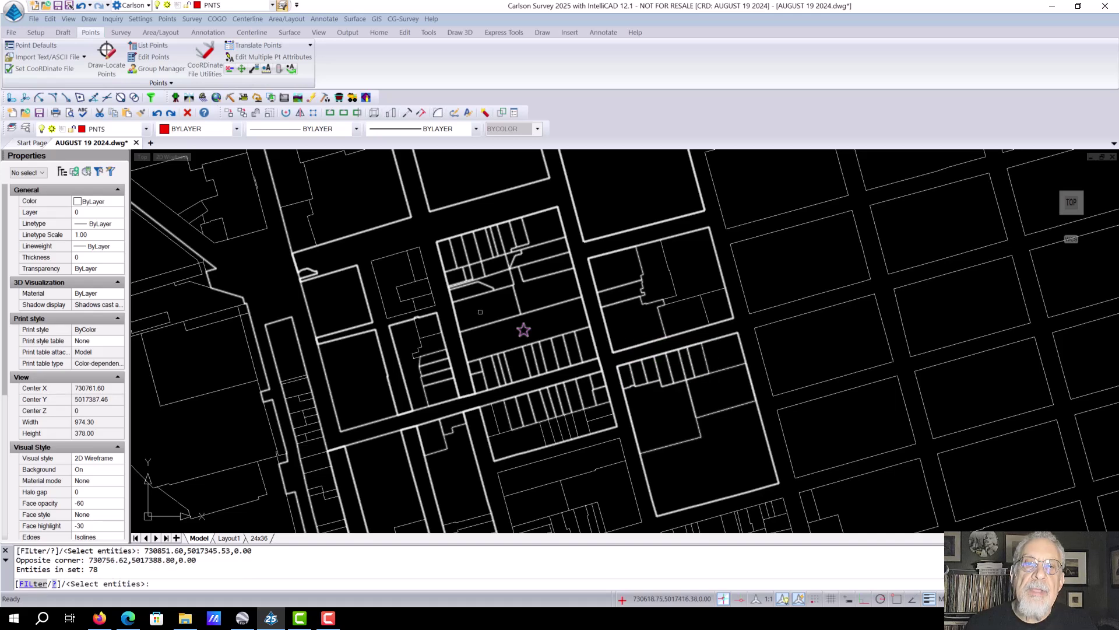
click(432, 232)
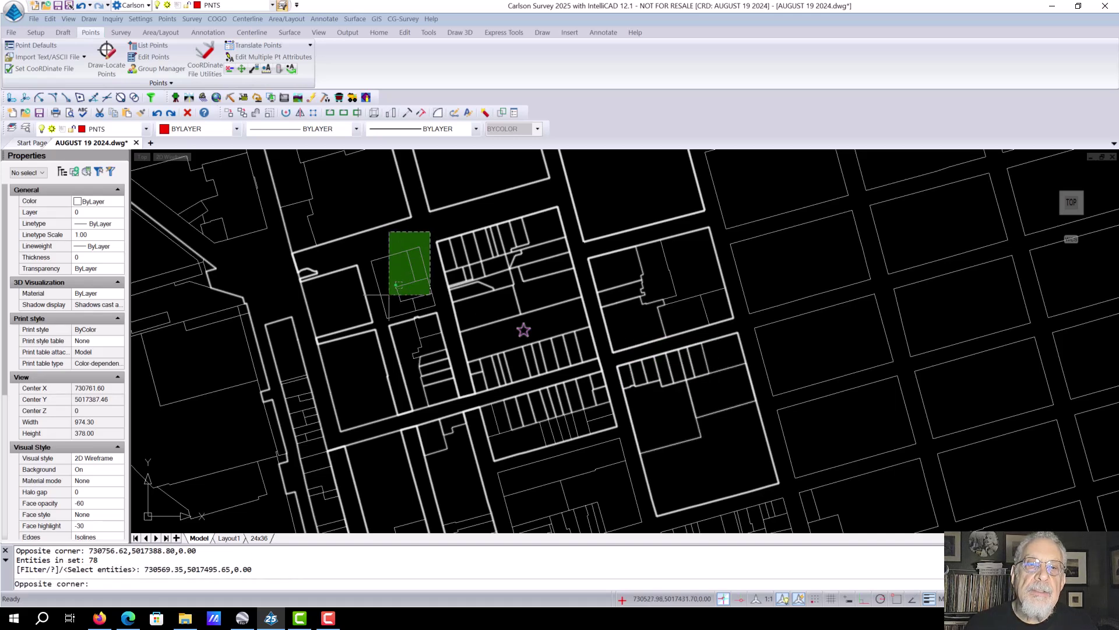
click(371, 336)
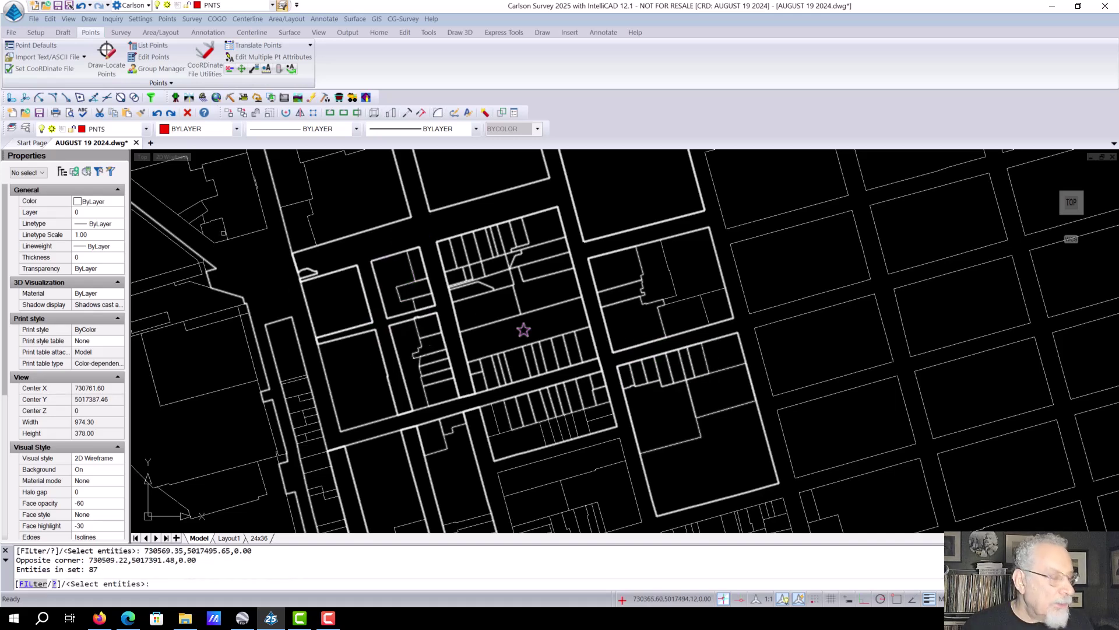
Finish the selection to create 1136 LOTCOR corner points
click(215, 289)
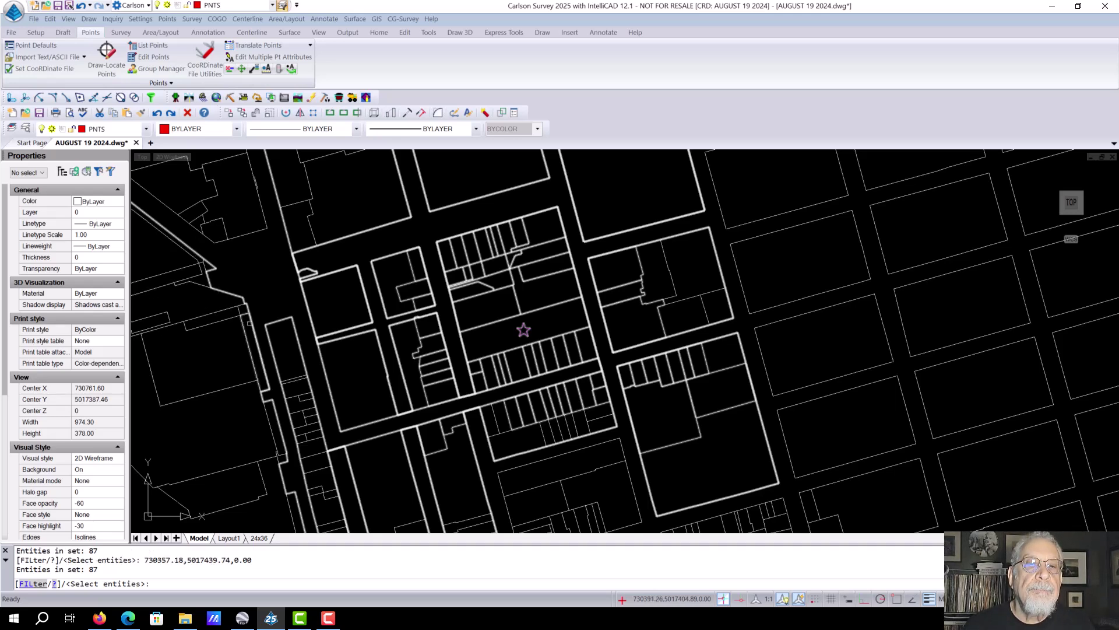
click(251, 325)
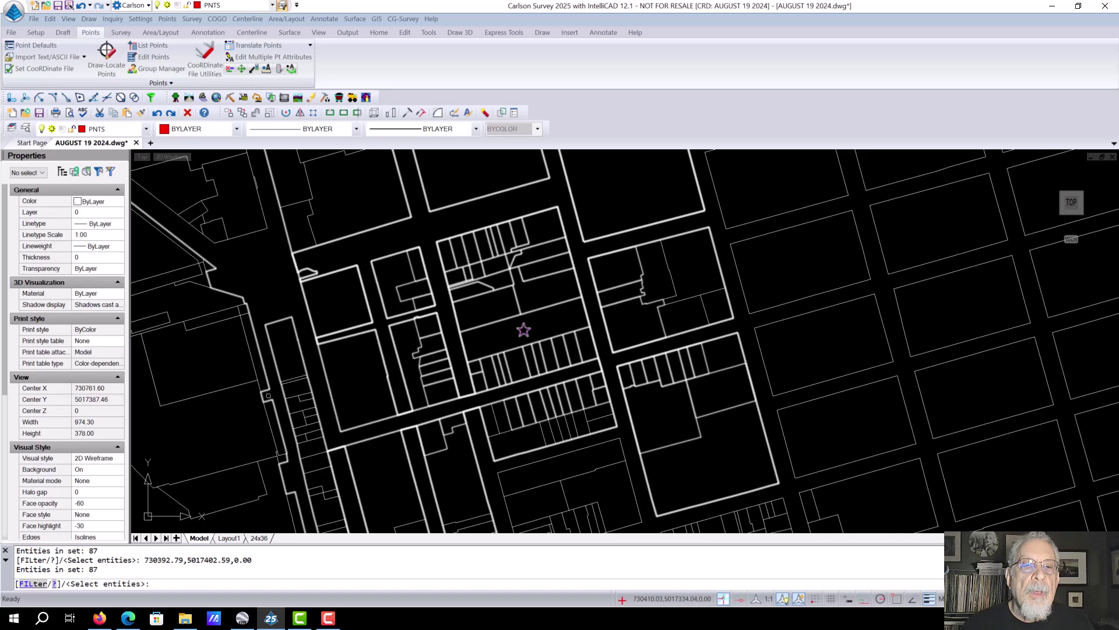
click(269, 389)
key(Return)
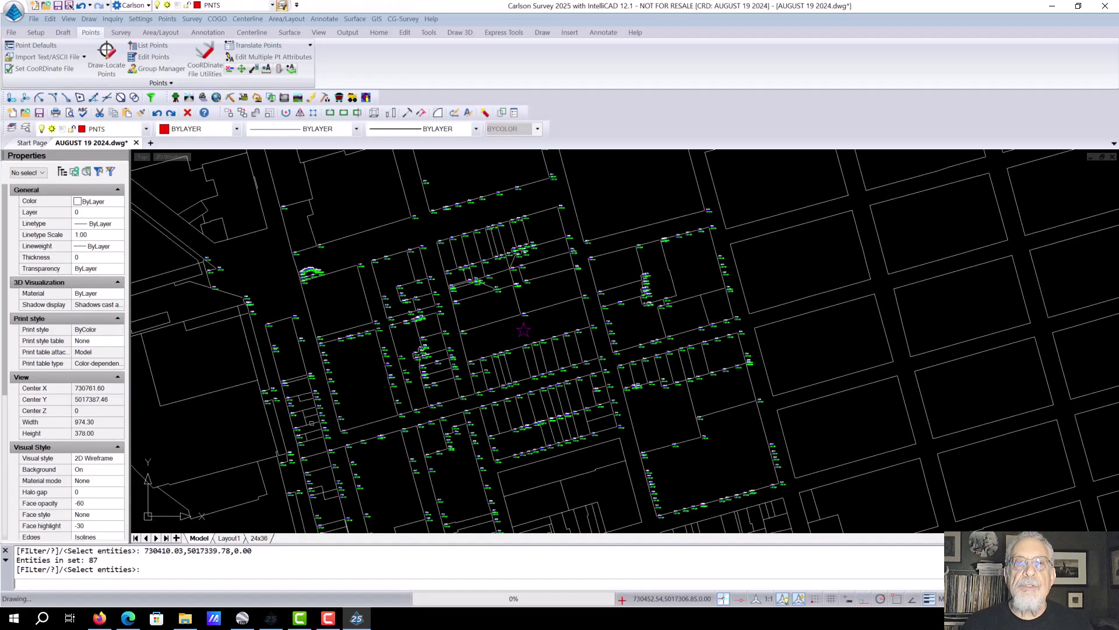
scroll(561, 351, up, 5)
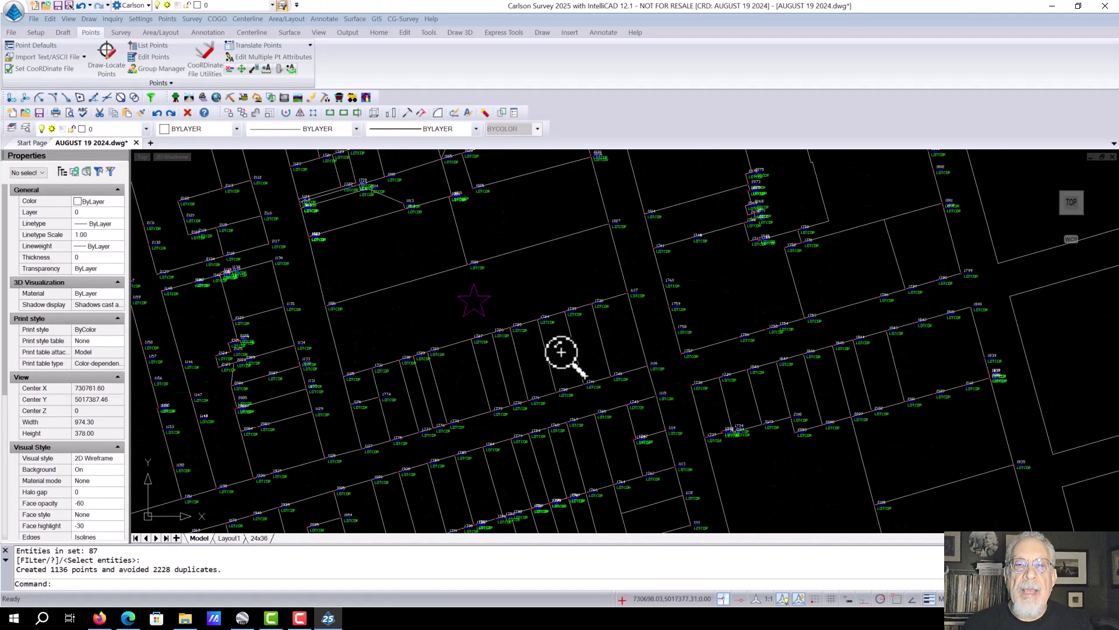
middle_drag(513, 373, 565, 389)
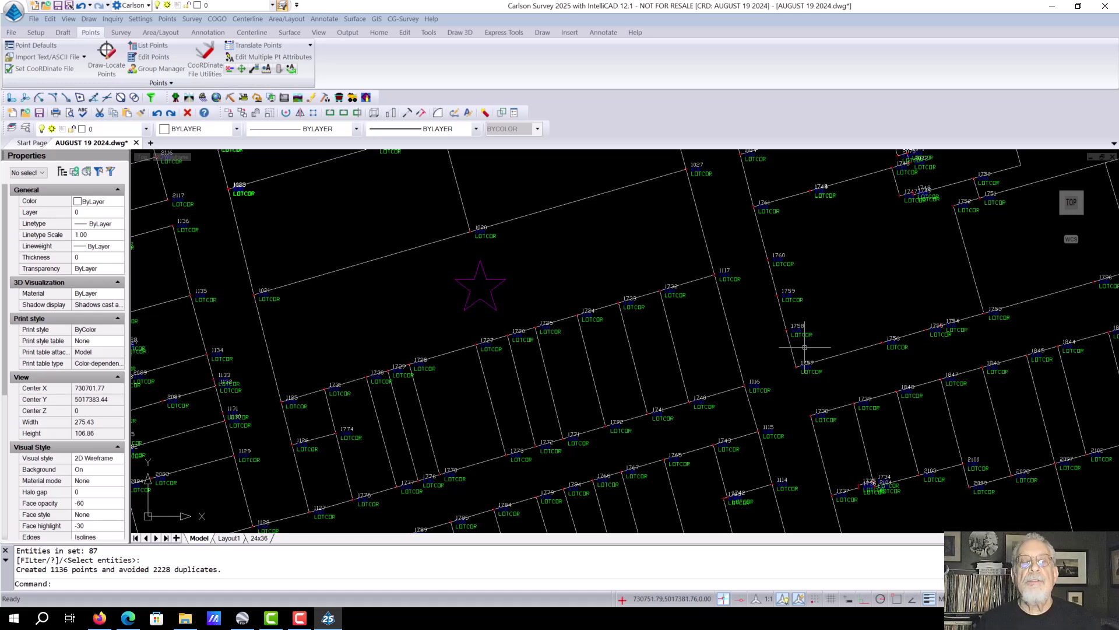
scroll(804, 348, down, 4)
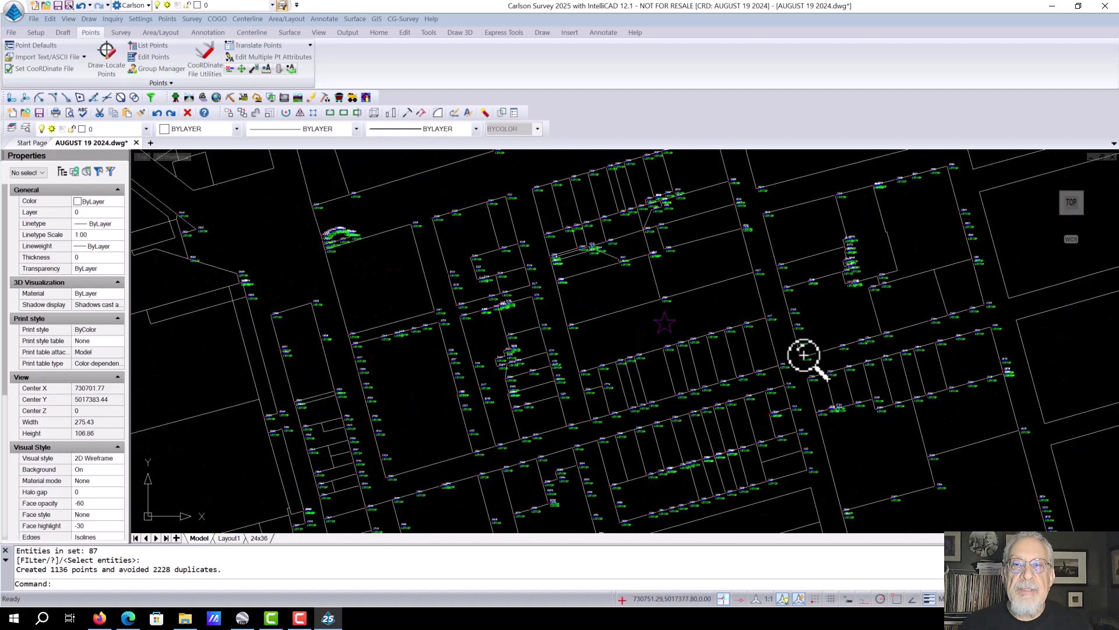
mouse_move(827, 365)
middle_down()
mouse_move(627, 393)
mouse_move(669, 400)
mouse_move(638, 345)
middle_up()
scroll(635, 356, up, 1)
scroll(636, 356, down, 1)
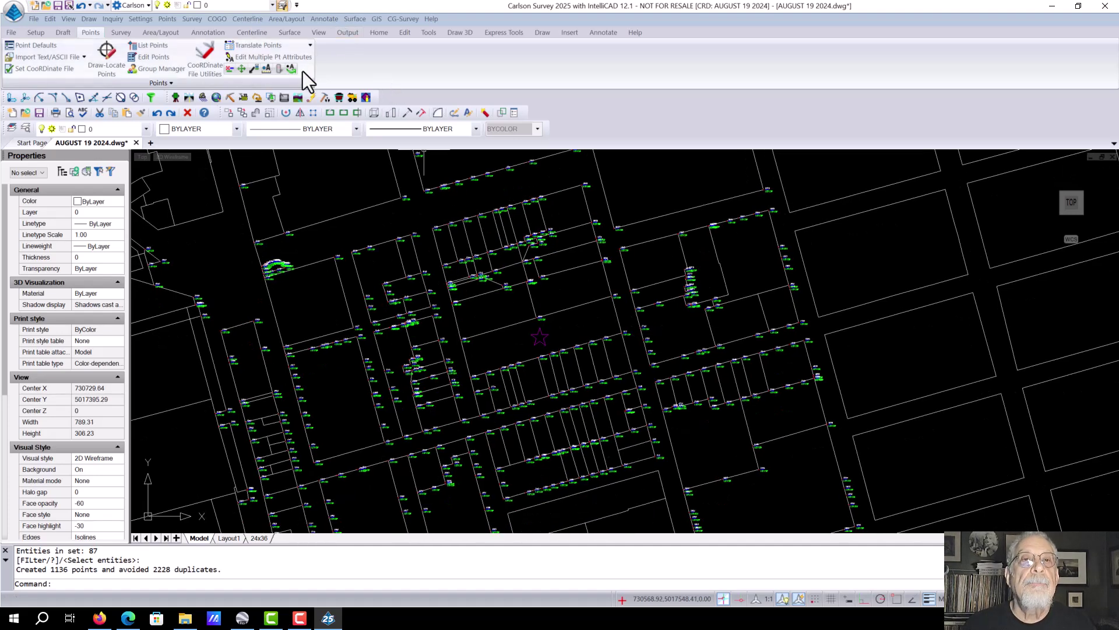
In the GIS module, start a Google Earth image saved as AUGUST 19 2024-3.jpg
click(216, 96)
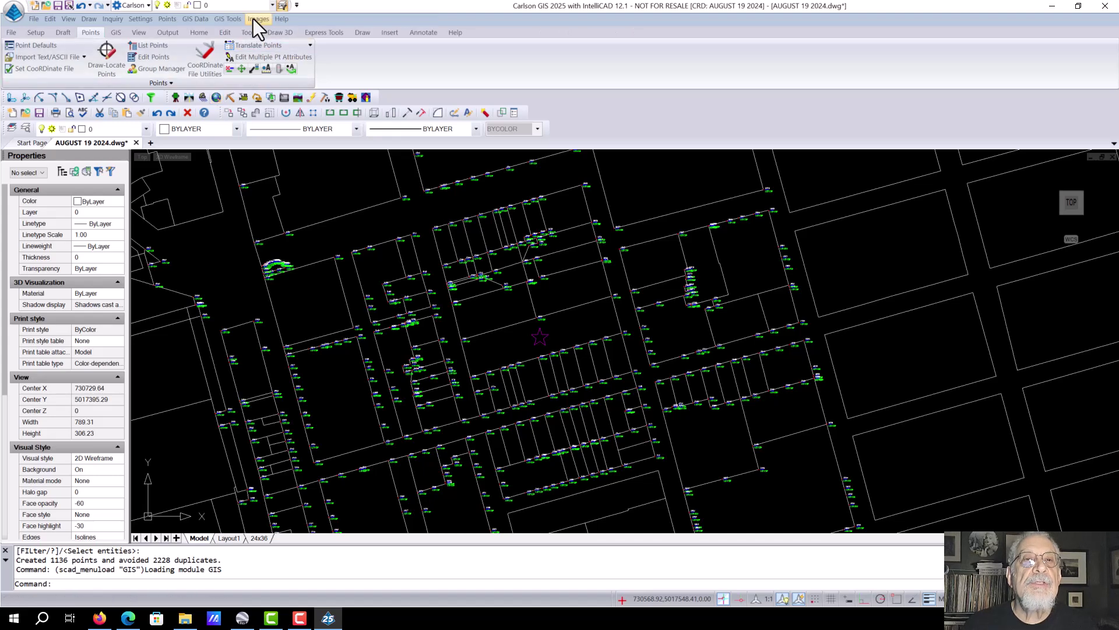
click(256, 19)
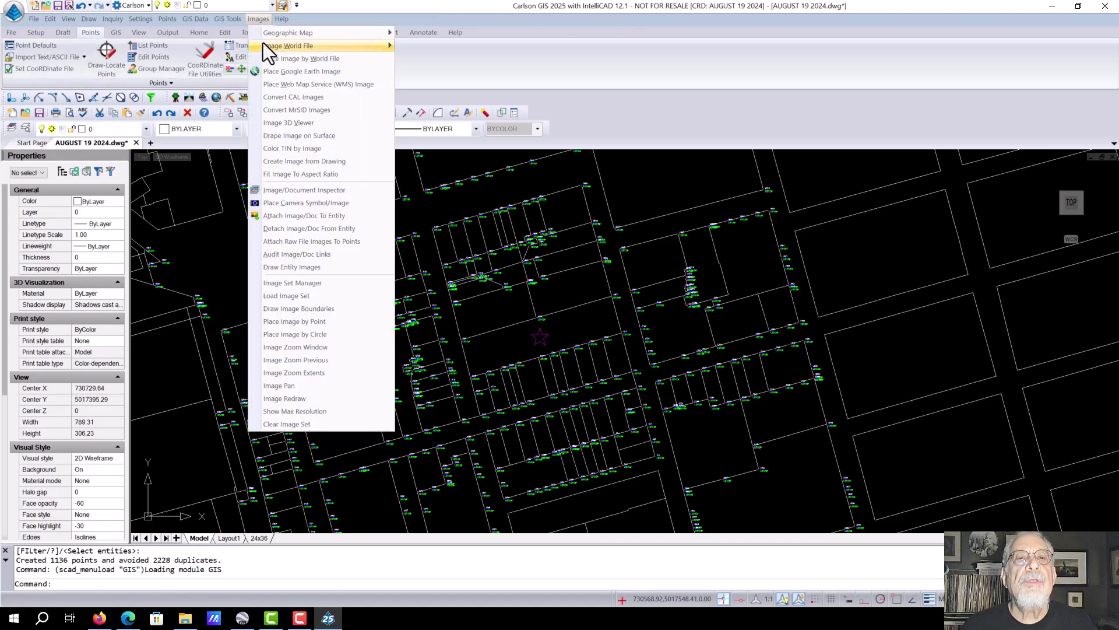
click(285, 73)
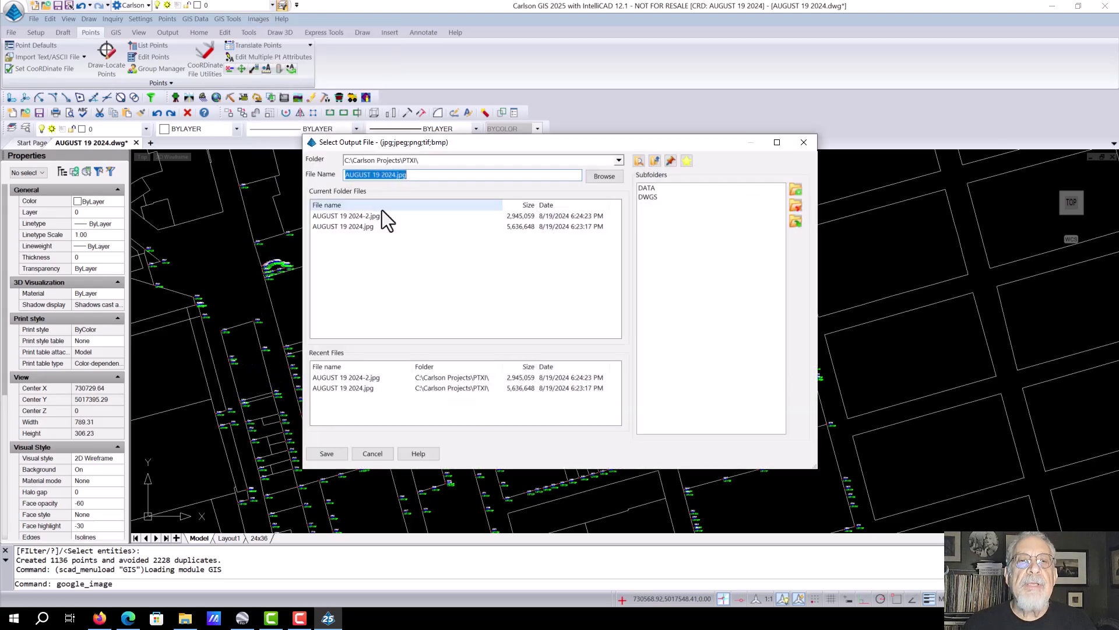
click(410, 175)
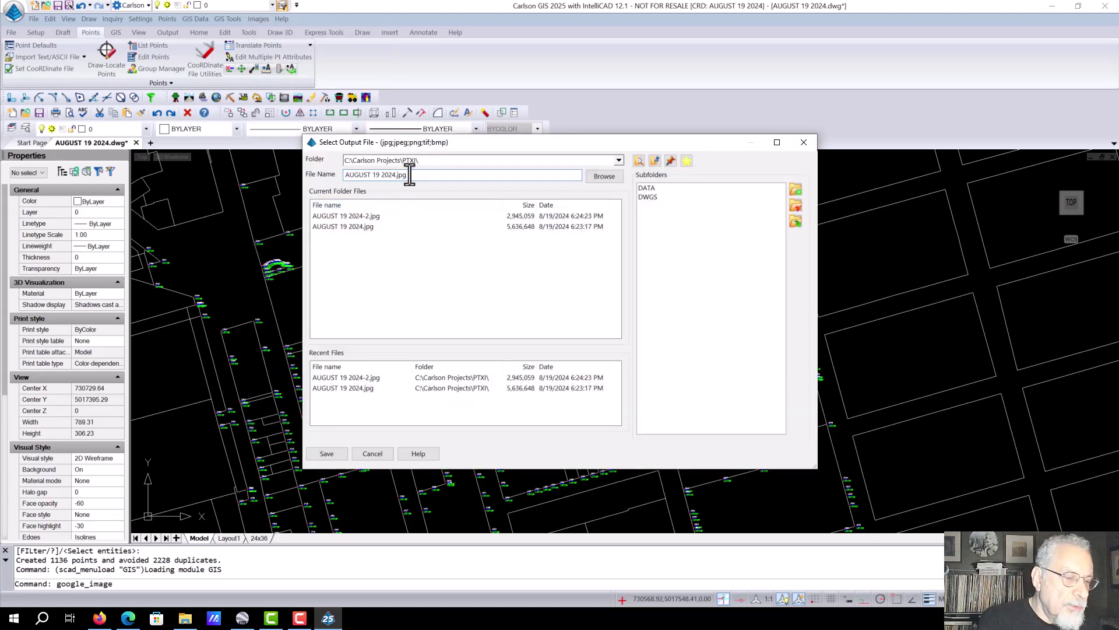
text(-3)
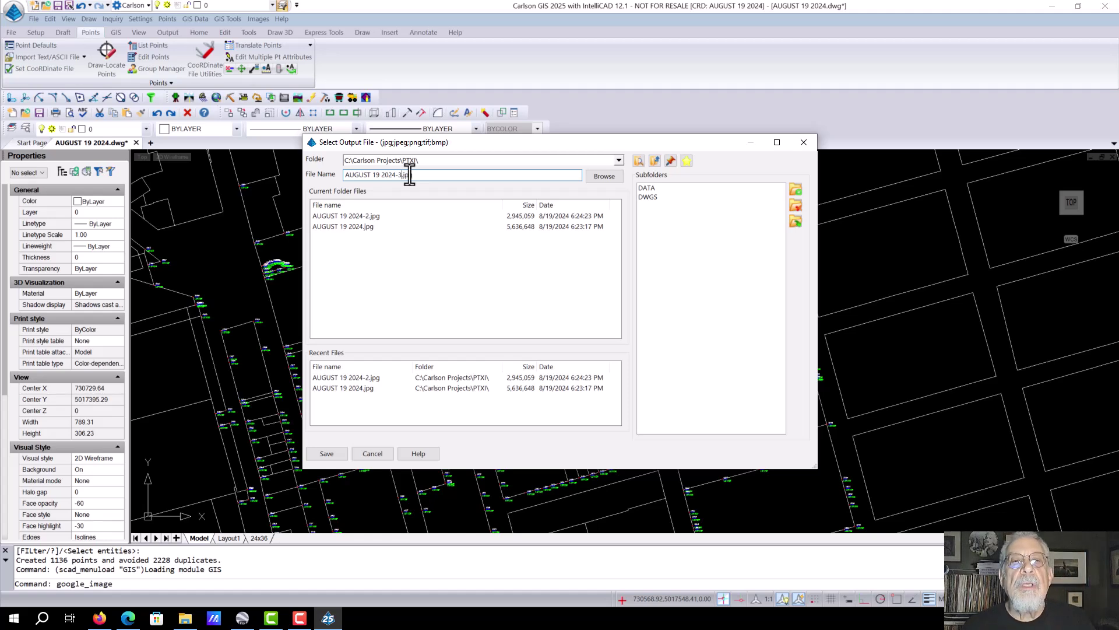
click(327, 453)
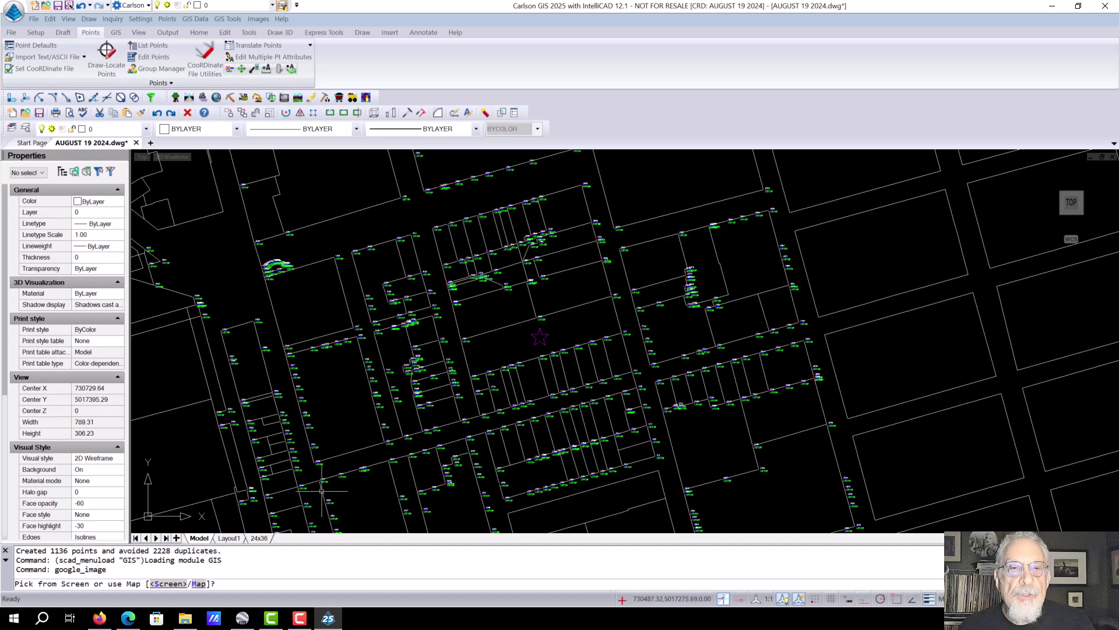
Pick two corners of the image area on screen and place the aerial image
key(Return)
click(293, 176)
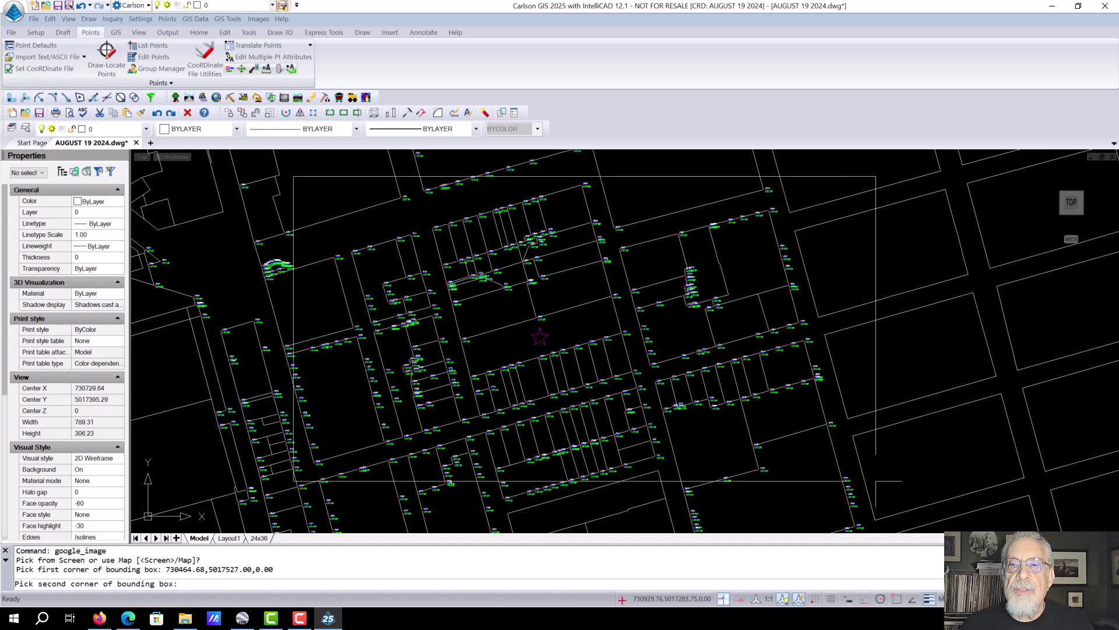
click(876, 482)
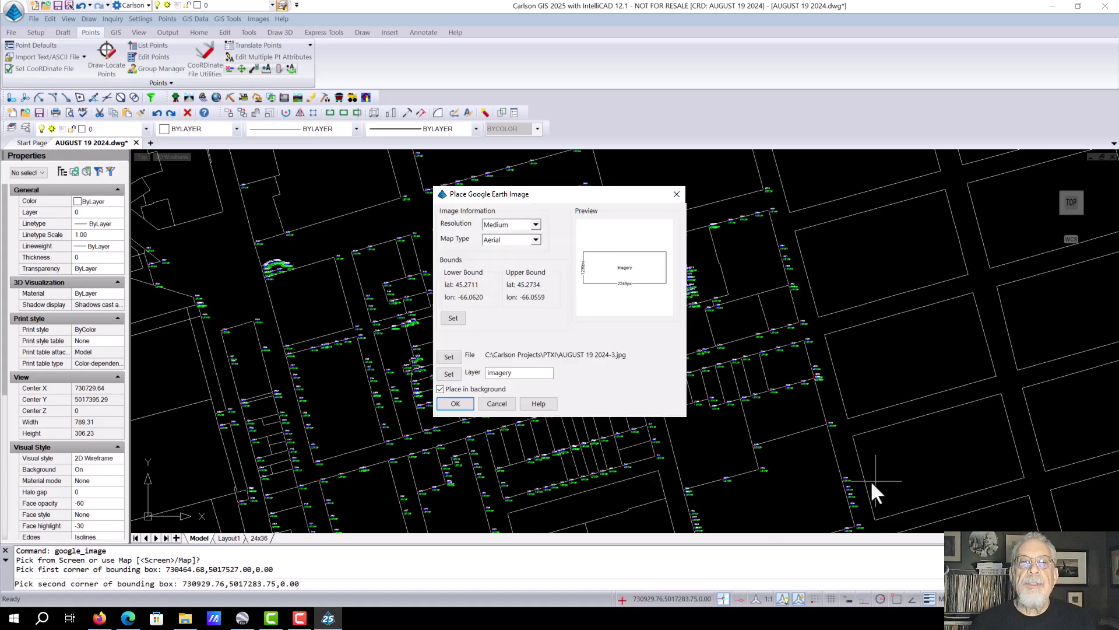
click(455, 404)
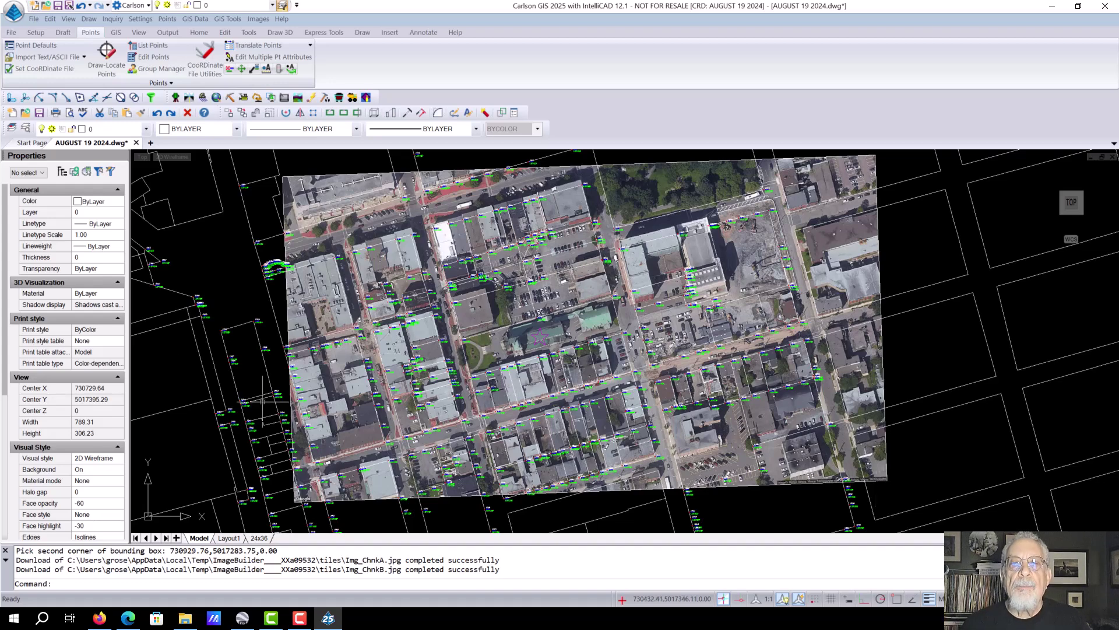
Freeze the IMAGERY and PNTS layers by picking the aerial image and a lot corner point
scroll(592, 323, up, 5)
scroll(592, 322, down, 3)
scroll(592, 322, down, 1)
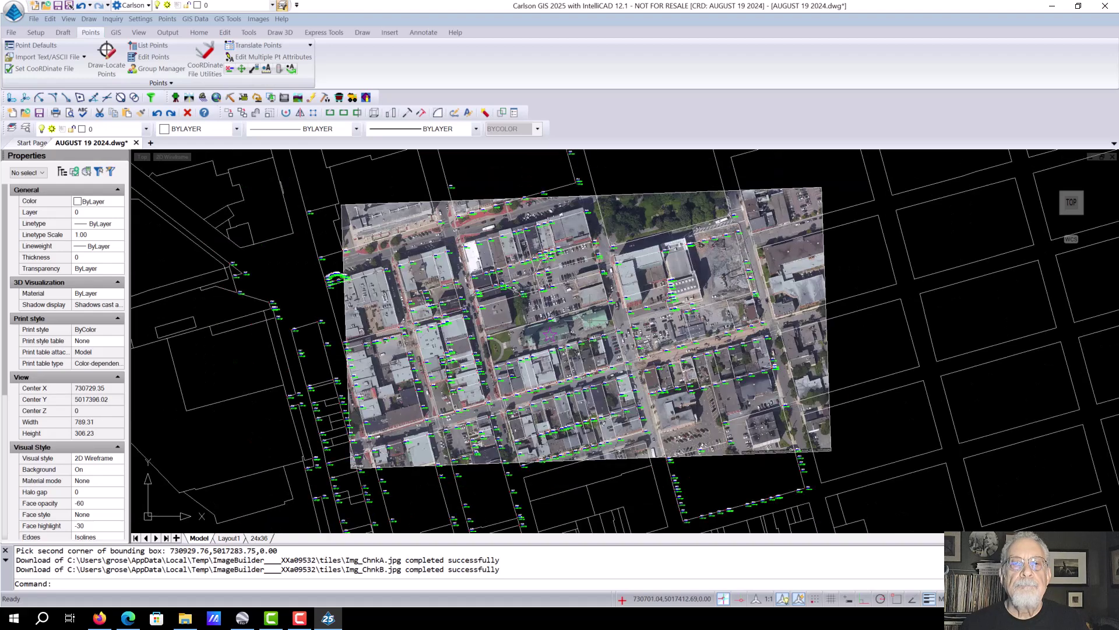
scroll(430, 270, down, 2)
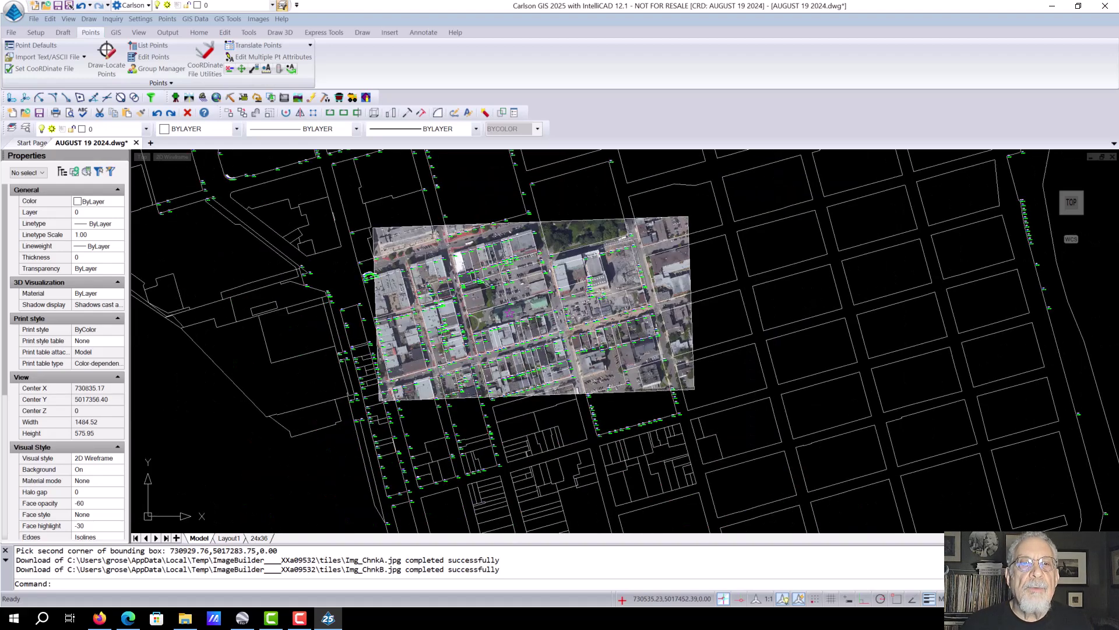
middle_drag(429, 270, 491, 350)
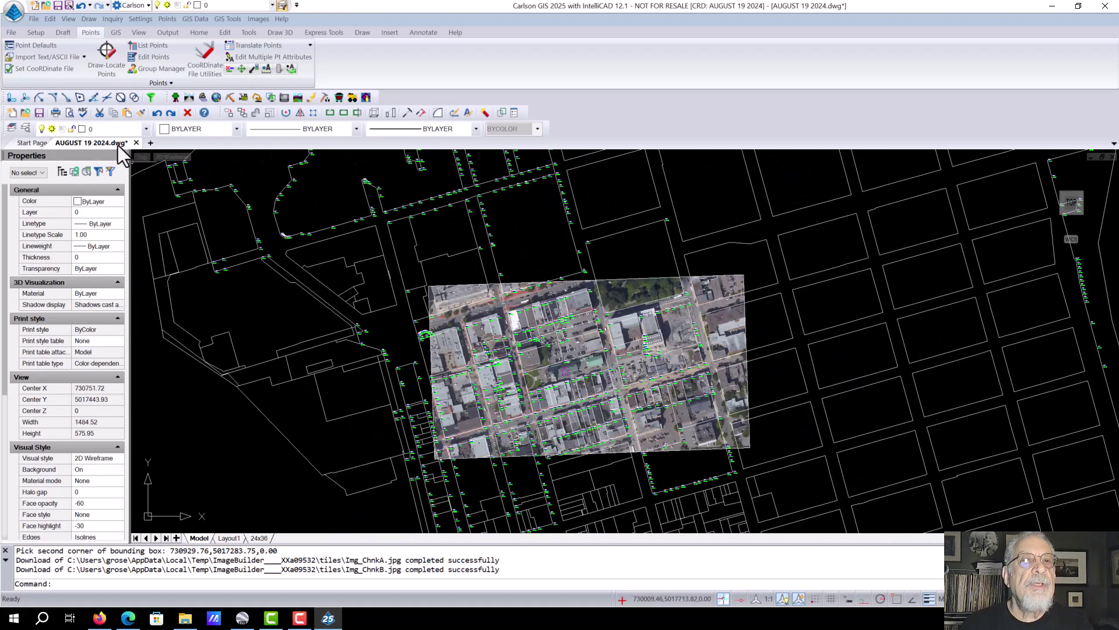
click(68, 18)
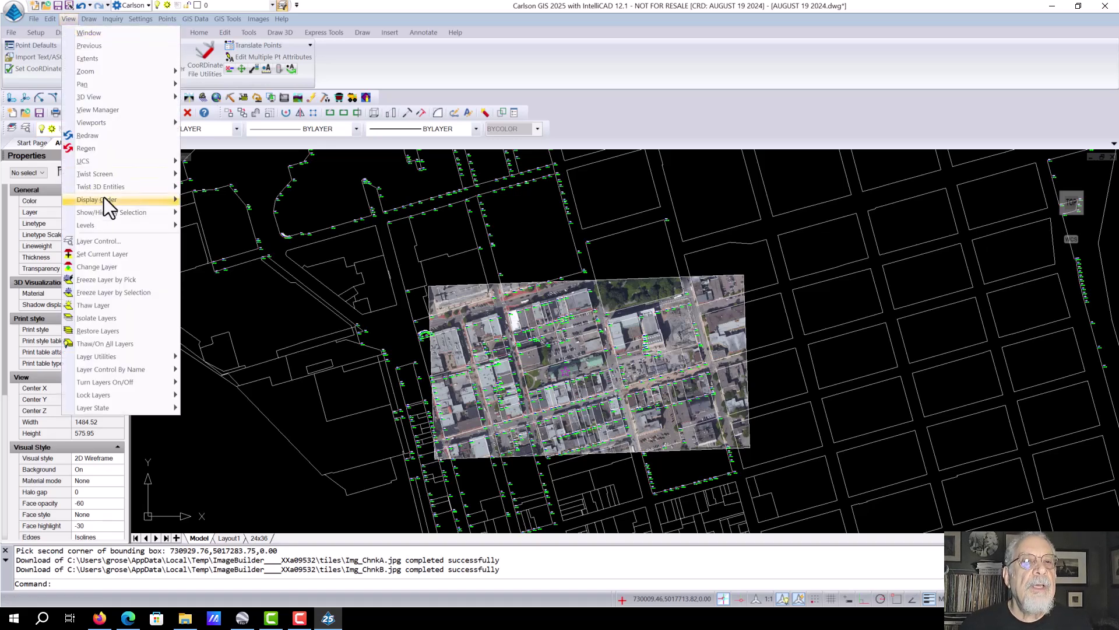
click(124, 280)
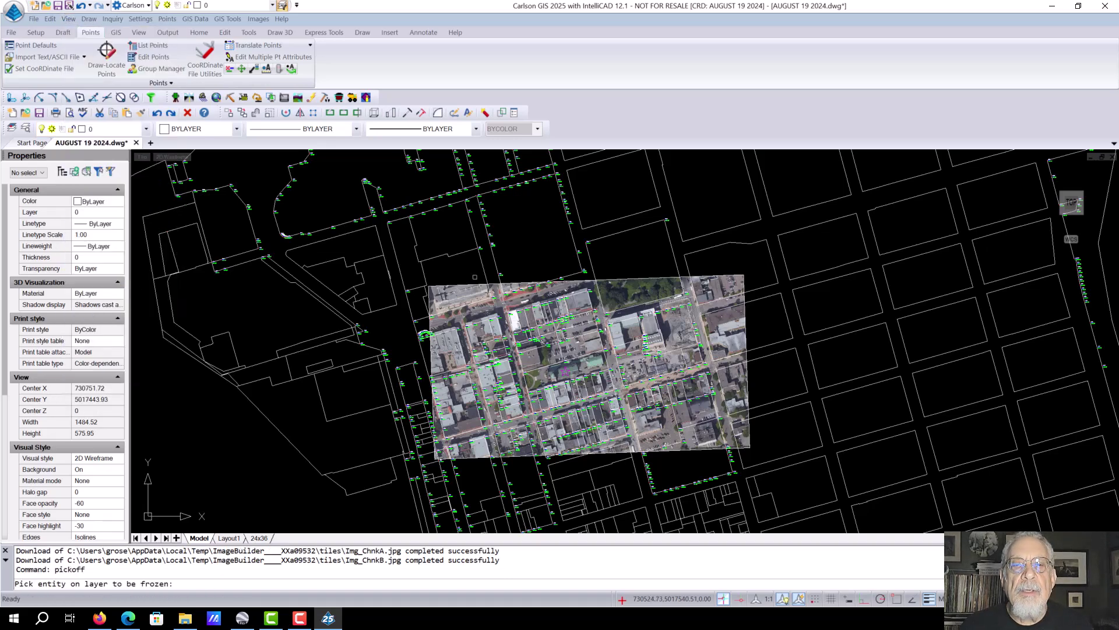
click(462, 284)
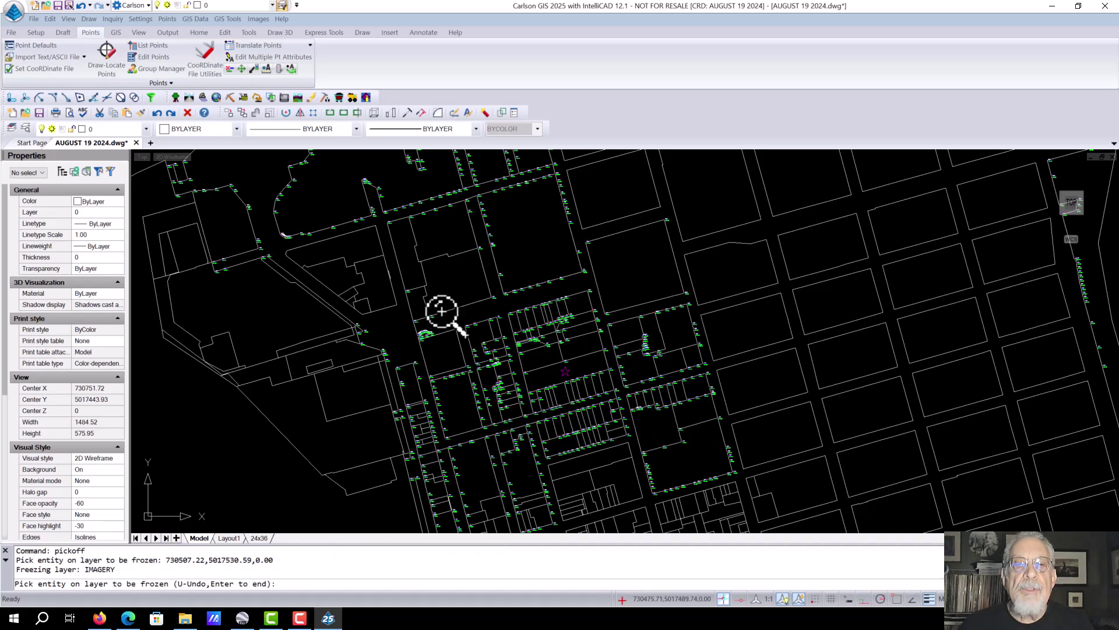
scroll(441, 310, up, 3)
scroll(419, 317, up, 5)
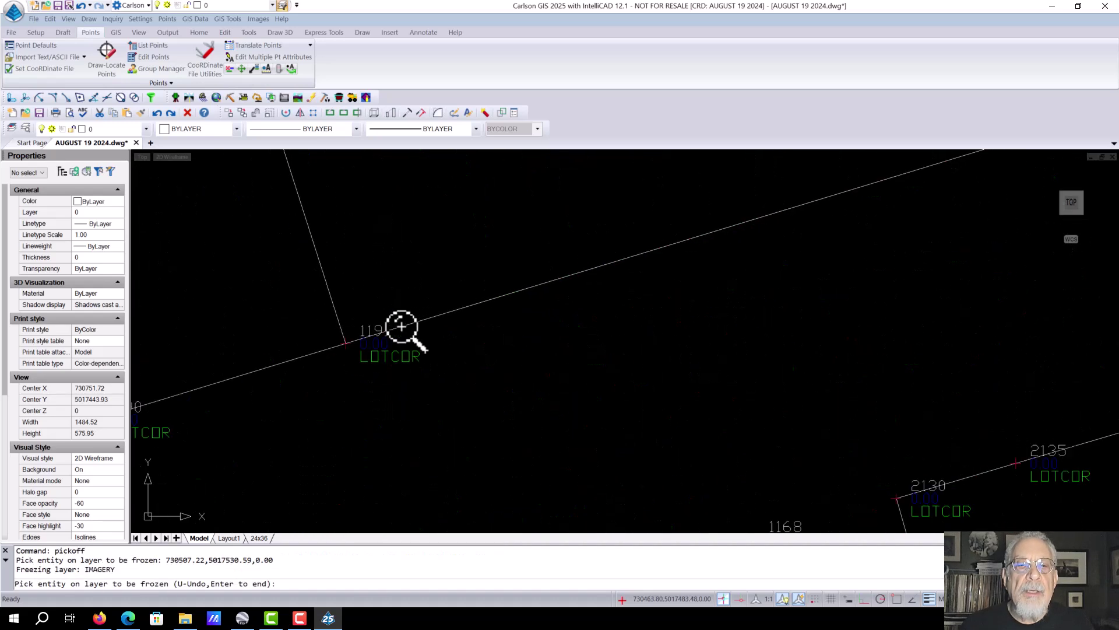
click(270, 364)
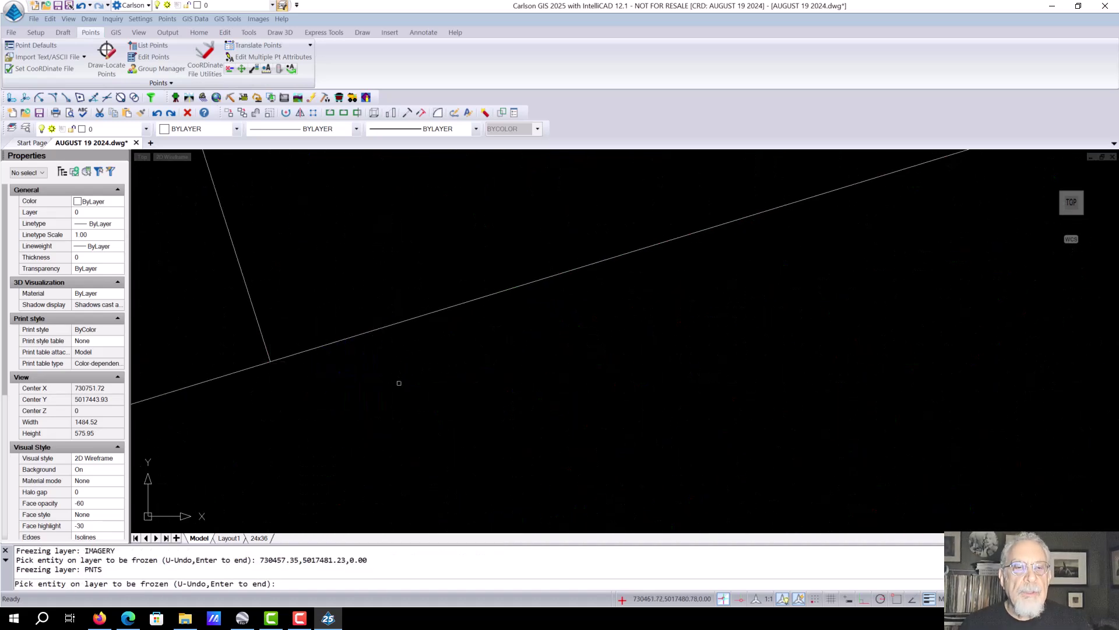
key(Escape)
key(Escape)
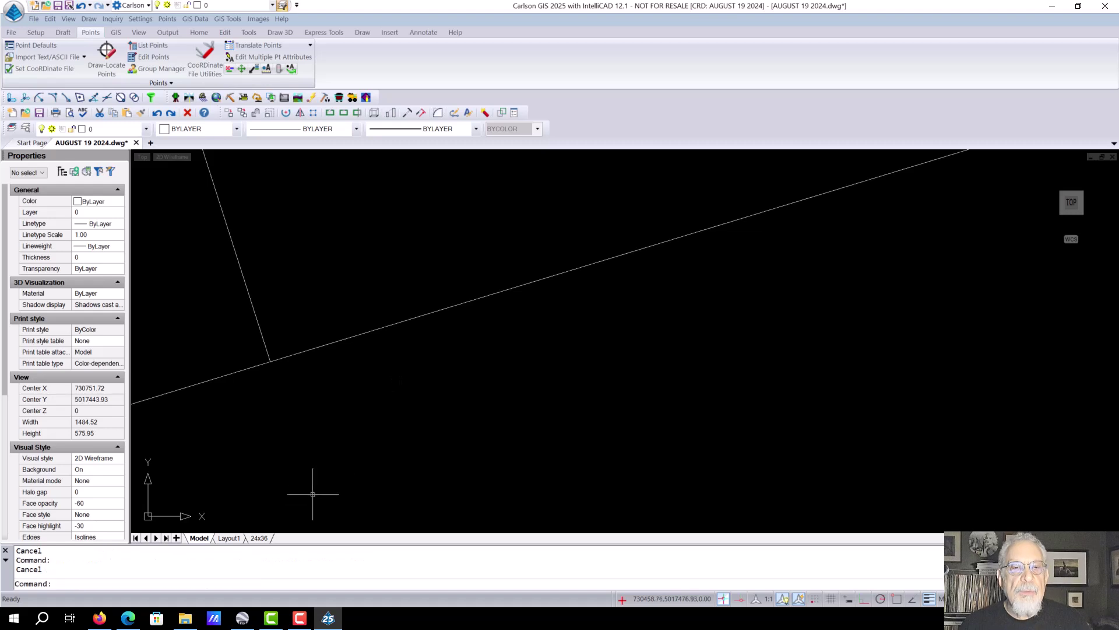
Switch to the 24x36 layout and activate the LOCUS NTS viewport
click(263, 540)
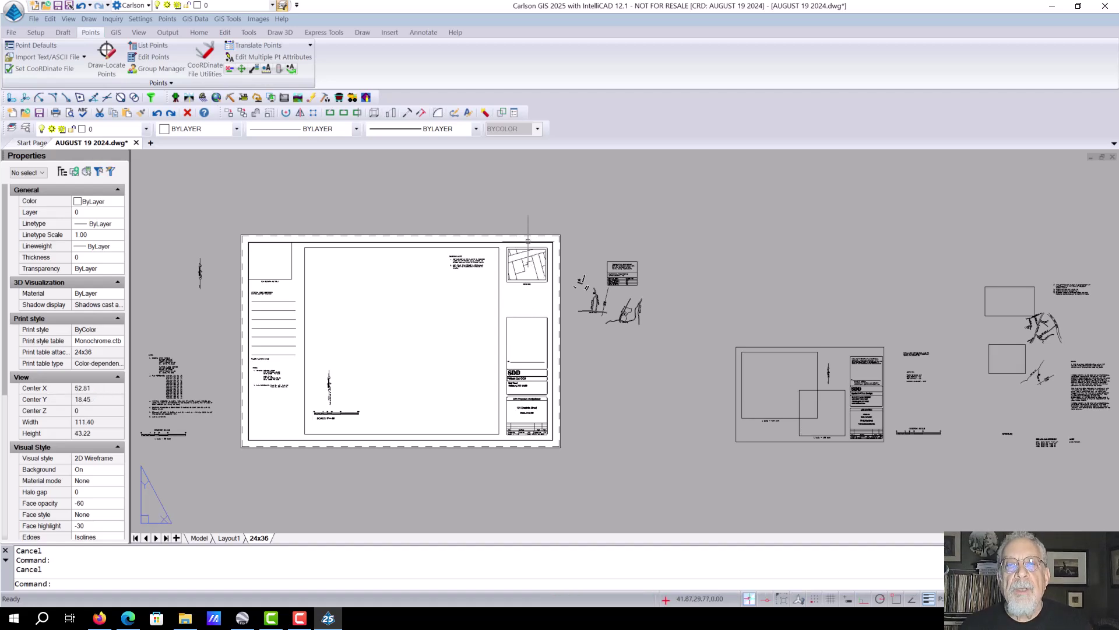
scroll(523, 256, up, 5)
scroll(521, 277, up, 1)
middle_drag(464, 350, 556, 279)
scroll(557, 280, down, 2)
scroll(558, 281, up, 2)
double_click(553, 284)
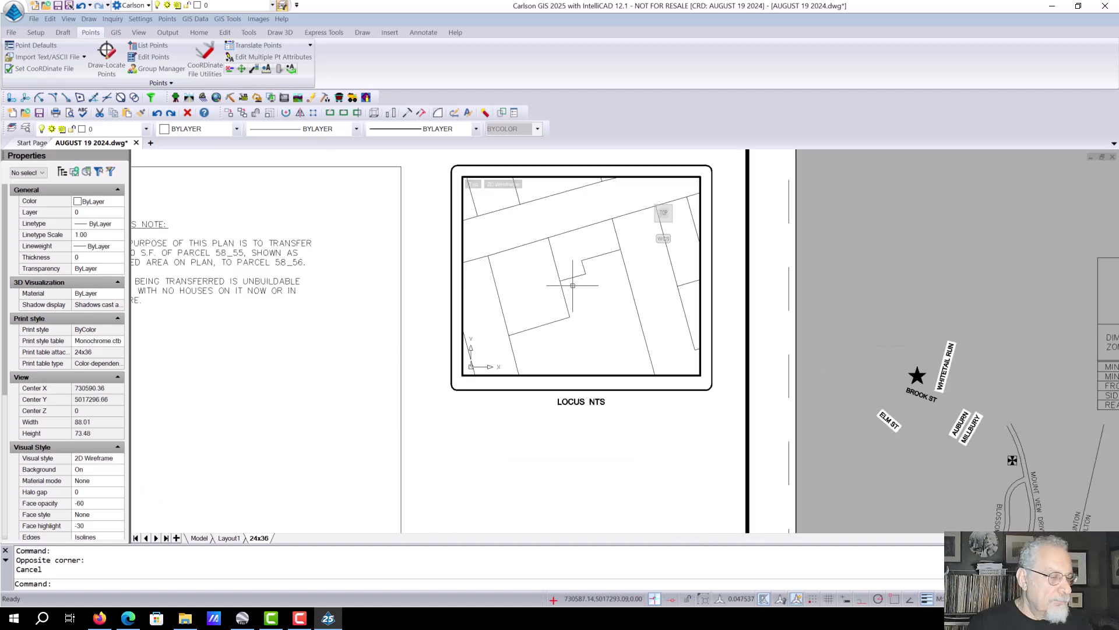
Zoom the locus viewport to extents to show the whole town map
text(z)
key(Return)
text(E)
key(Return)
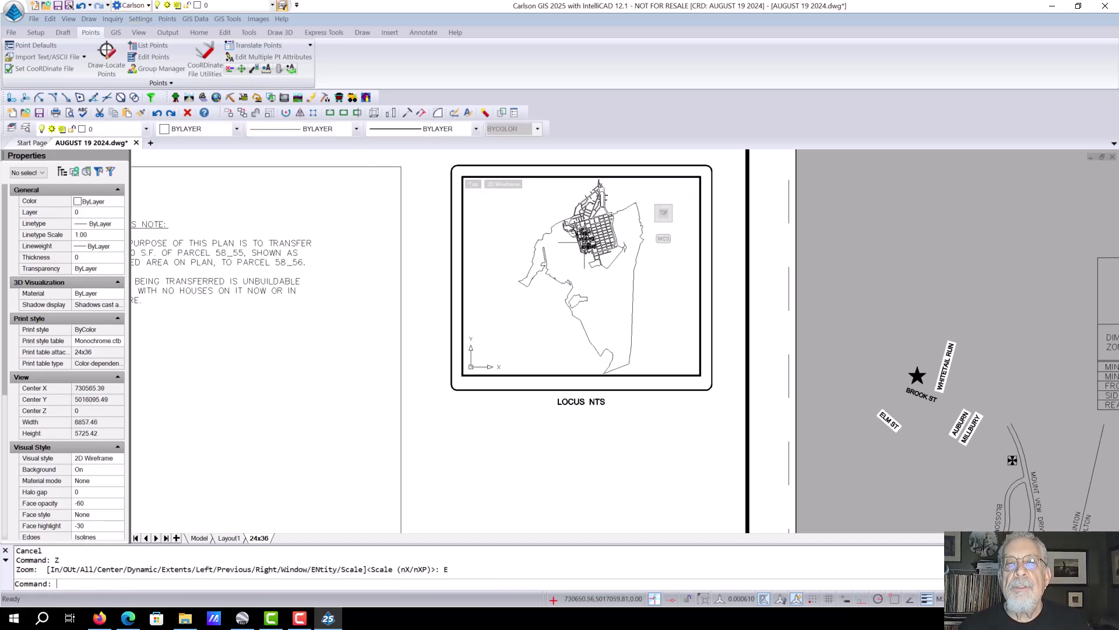
Zoom and pan the locus map to centre the site star among its street blocks
scroll(589, 230, up, 3)
scroll(589, 231, up, 6)
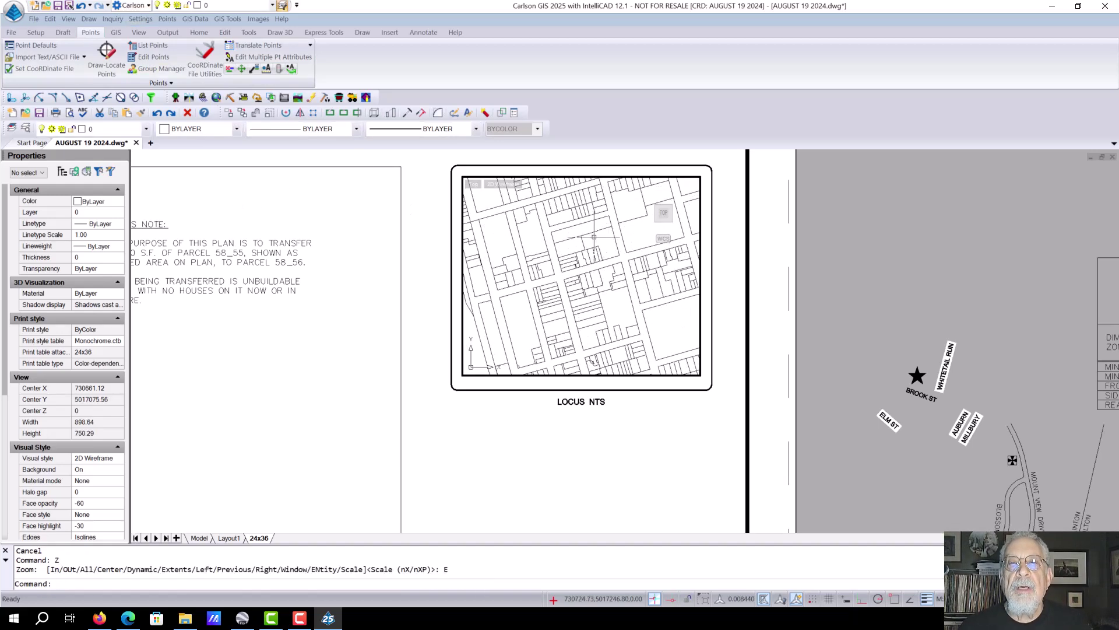
middle_drag(589, 230, 528, 300)
scroll(529, 287, up, 2)
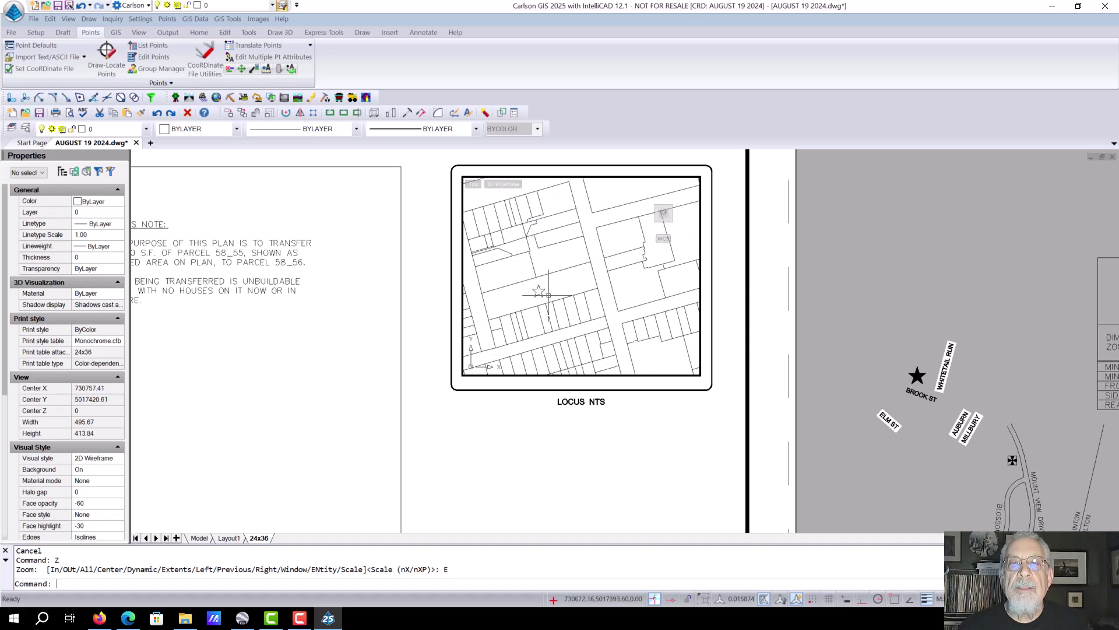
scroll(587, 283, up, 1)
scroll(587, 283, down, 3)
mouse_move(600, 299)
middle_down()
mouse_move(592, 292)
mouse_move(621, 302)
mouse_move(595, 305)
middle_up()
scroll(582, 289, down, 1)
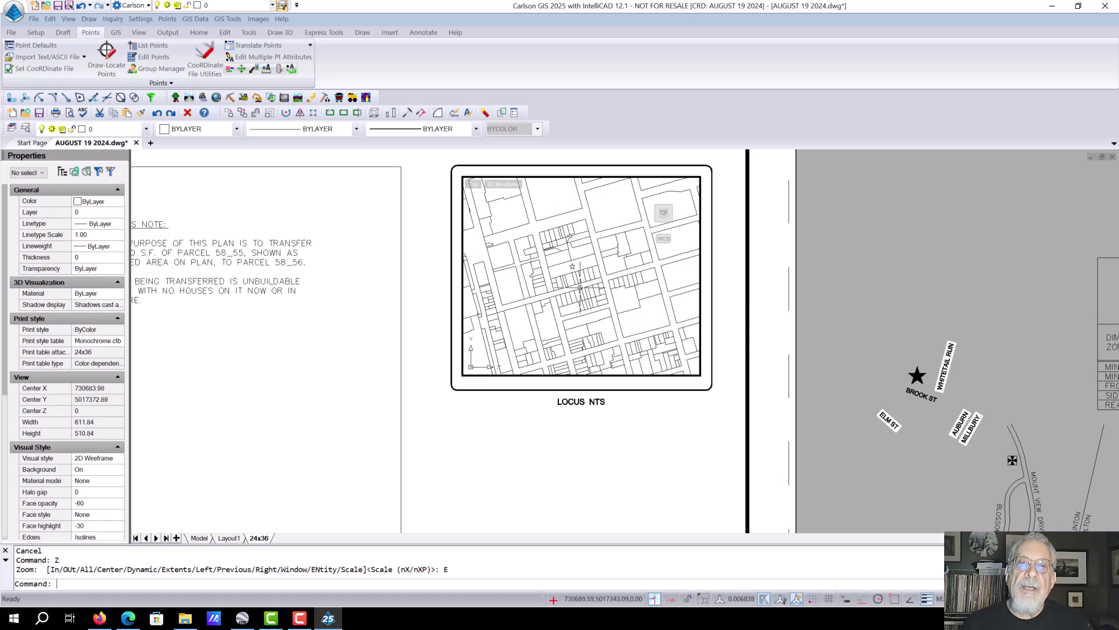
scroll(586, 285, down, 1)
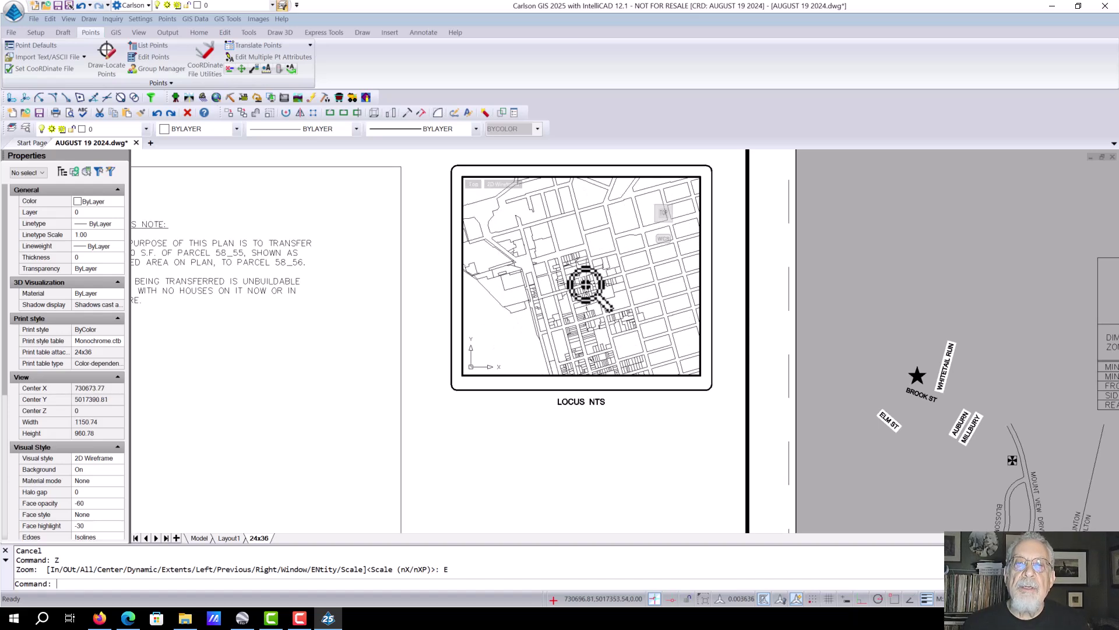
scroll(588, 285, up, 2)
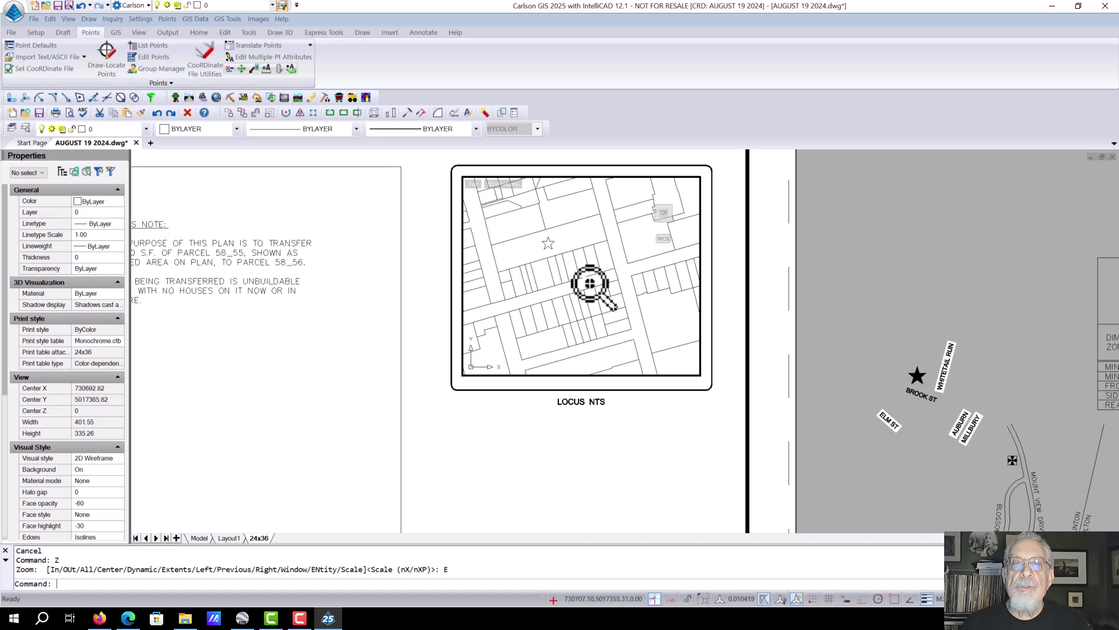
scroll(589, 284, down, 1)
middle_drag(600, 294, 604, 289)
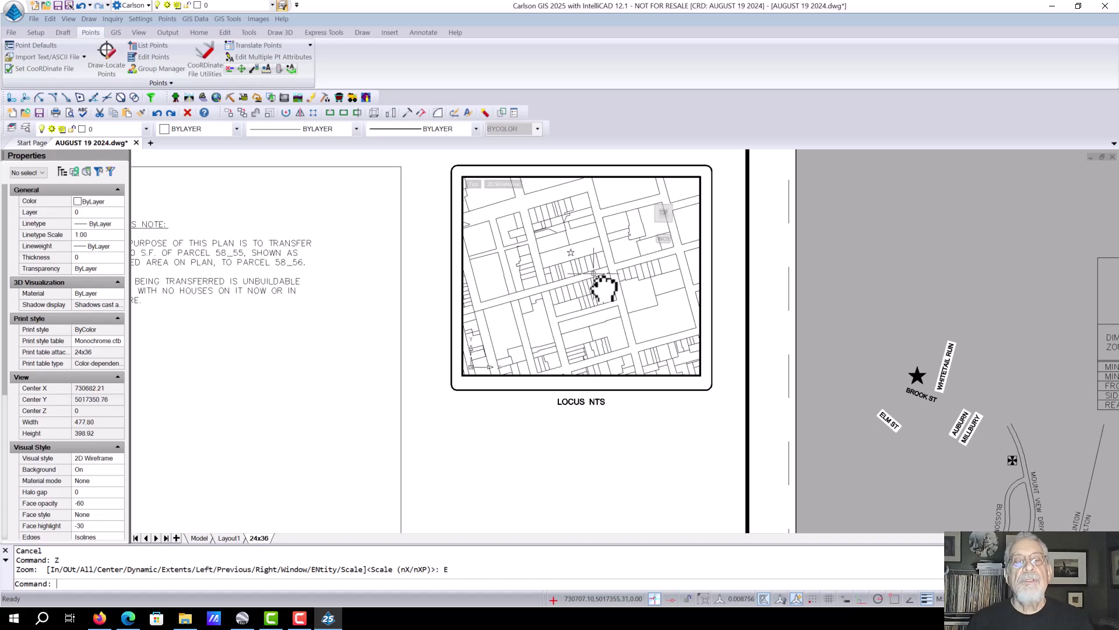